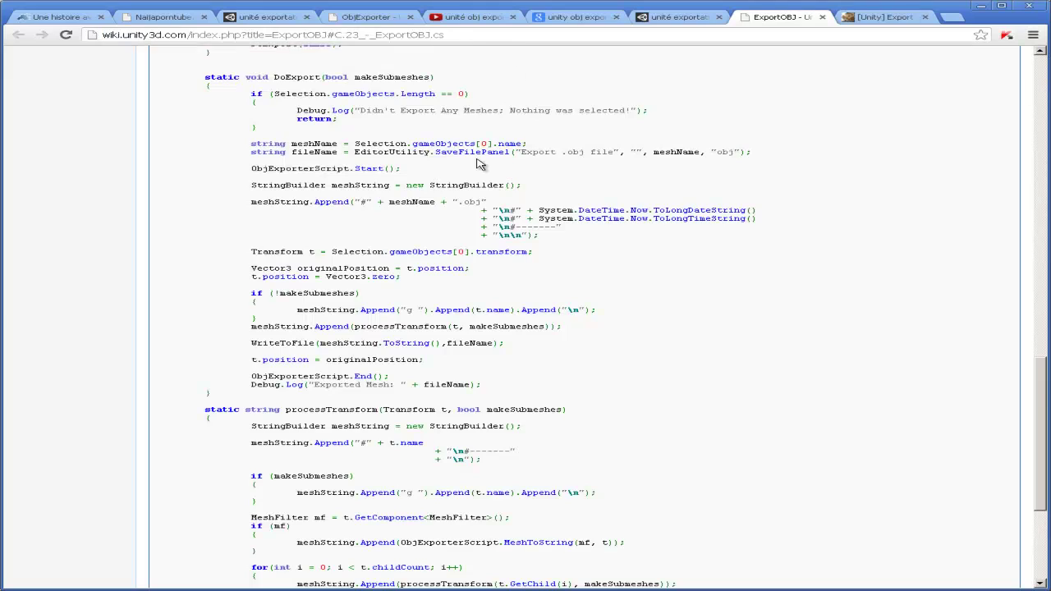
# Scroll through the ExportOBJ wiki article in Chrome, then switch back to the Unity editor
pyautogui.scroll(-2, 480, 164)
pyautogui.scroll(3, 459, 173)
pyautogui.scroll(10, 436, 181)
pyautogui.scroll(5, 411, 191)
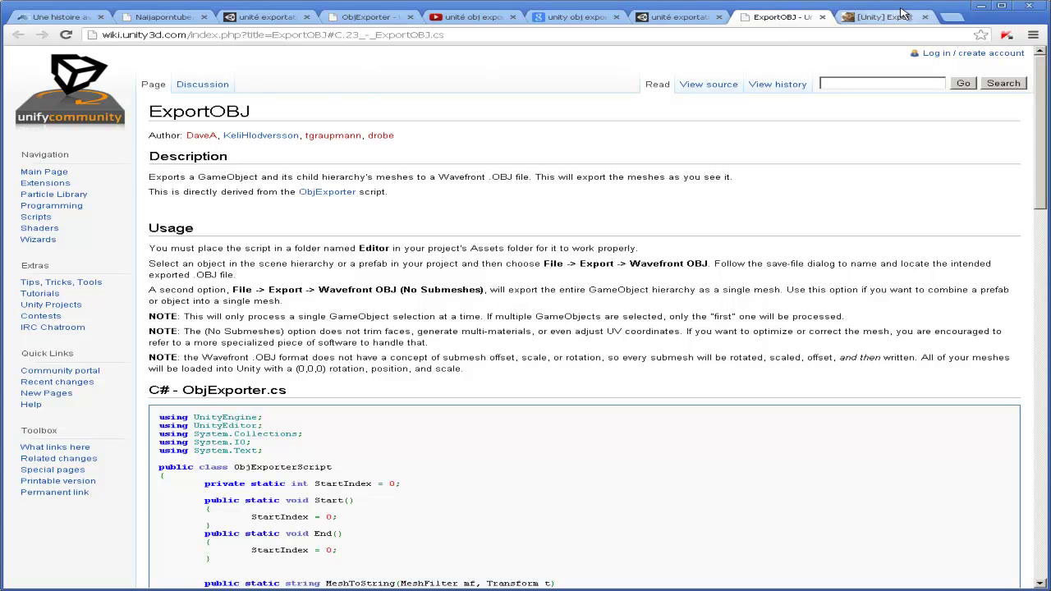
pyautogui.hotkey('alt', 'Tab')
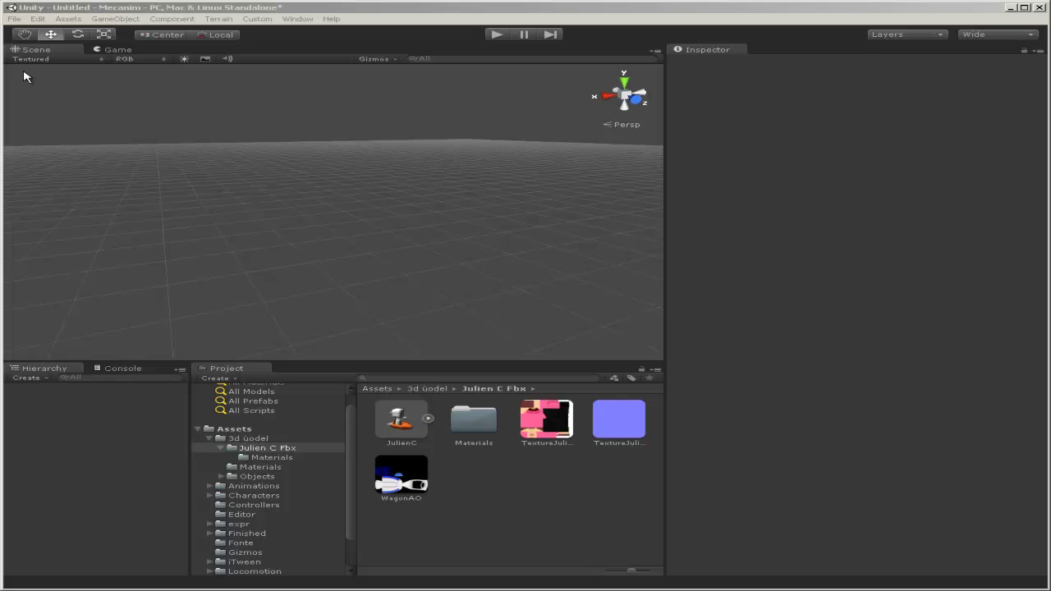
# Look over the File > Export options, then close the menu without exporting
pyautogui.click(15, 19)
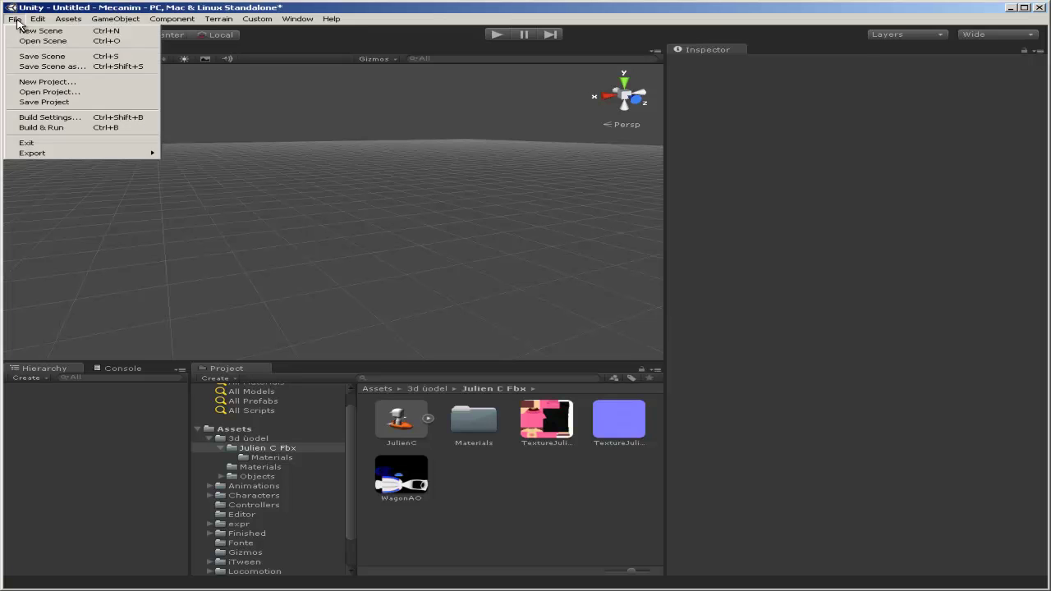
pyautogui.moveTo(75, 162)
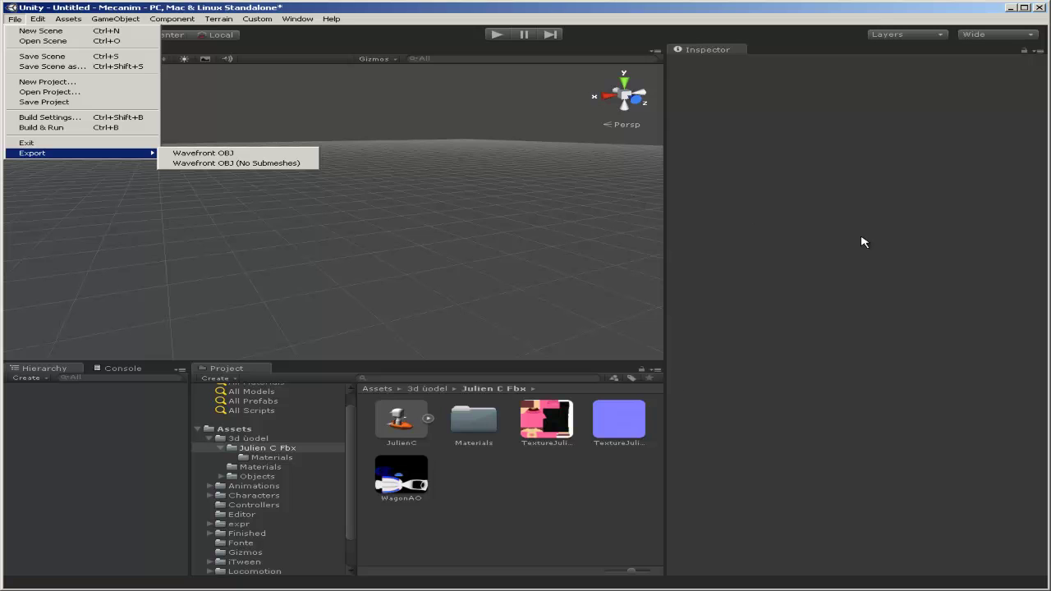
pyautogui.click(523, 535)
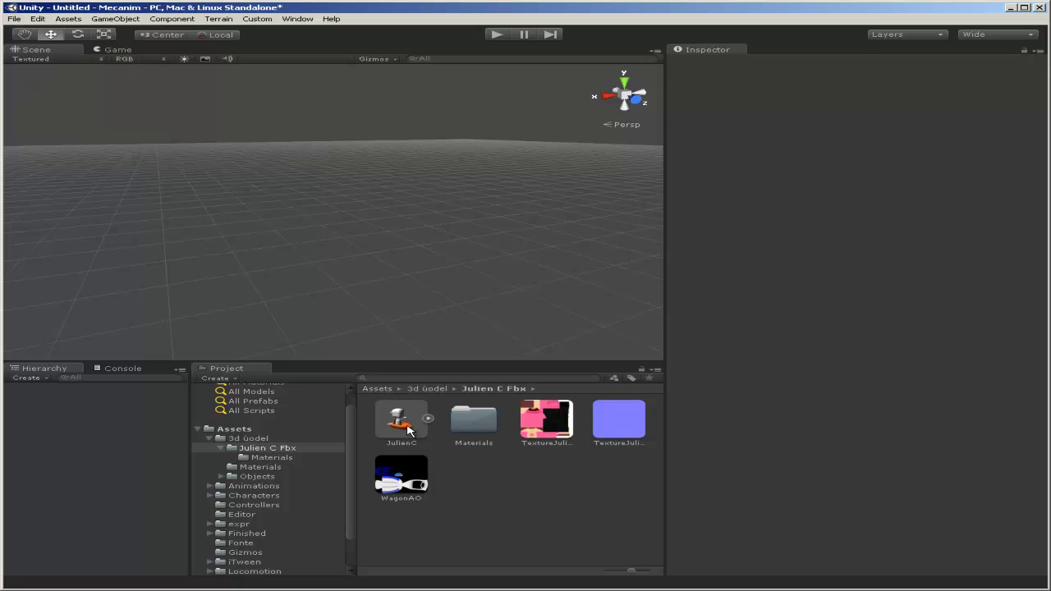
# Select the JulienC model in the Project panel and duplicate it as JulienC 1
pyautogui.click(408, 431)
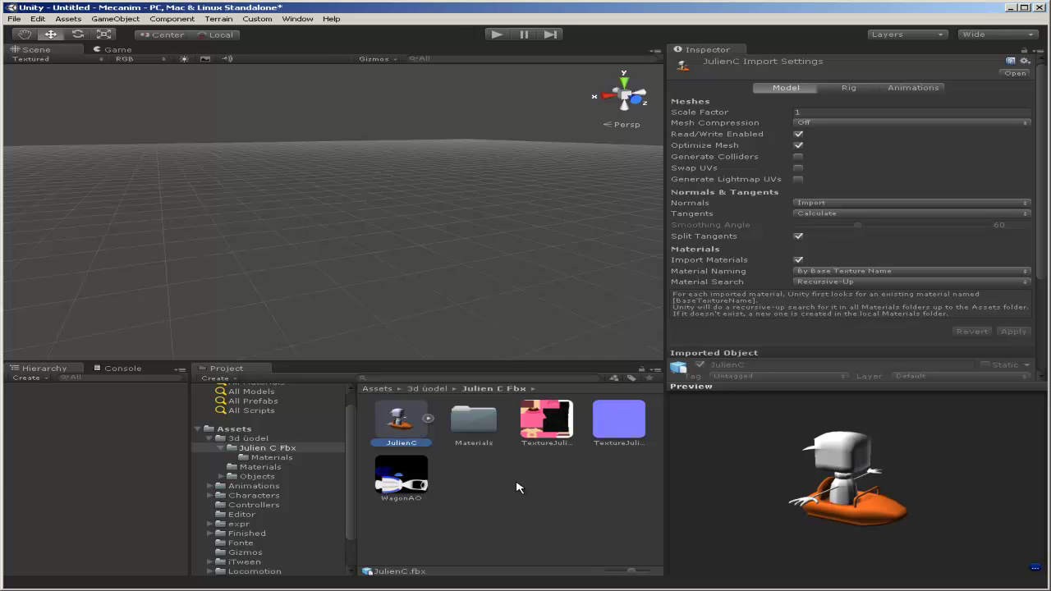
pyautogui.click(507, 487)
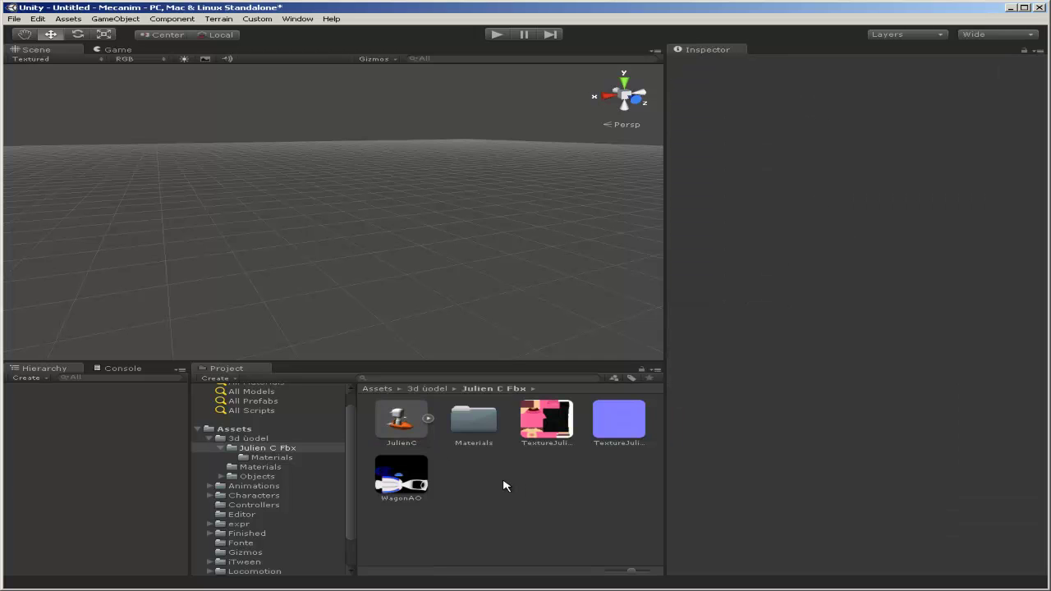
pyautogui.click(410, 428)
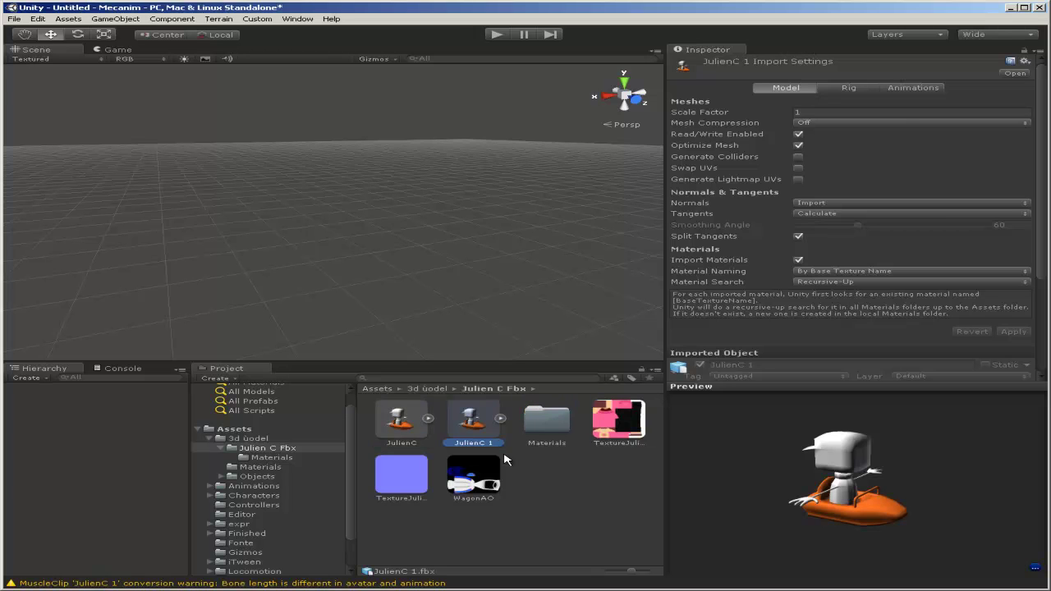
pyautogui.click(613, 511)
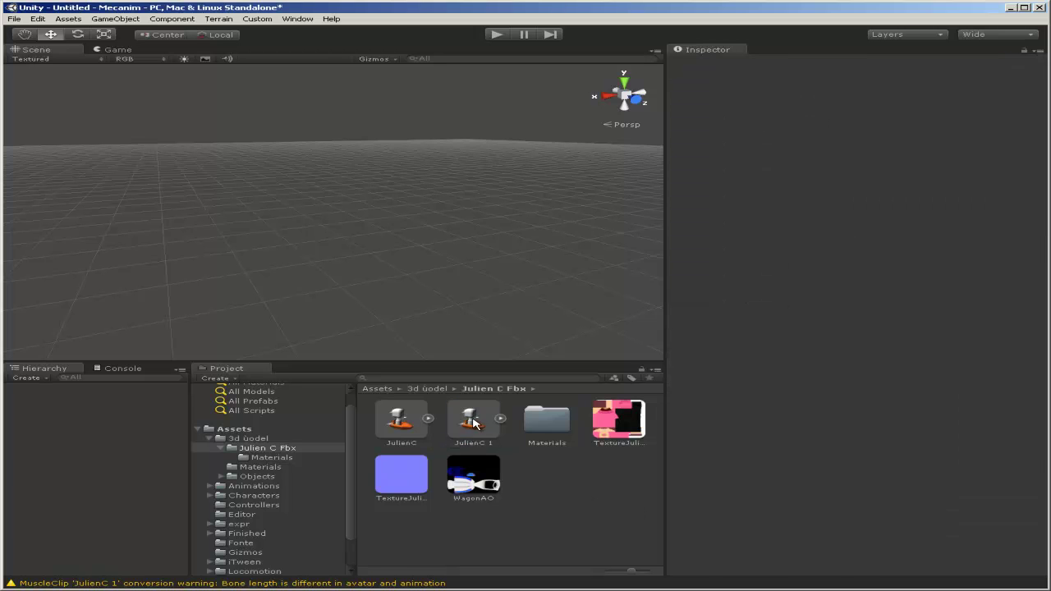
# Uncheck Import Animation on JulienC 1's Animations tab and apply the change
pyautogui.click(474, 423)
pyautogui.click(926, 90)
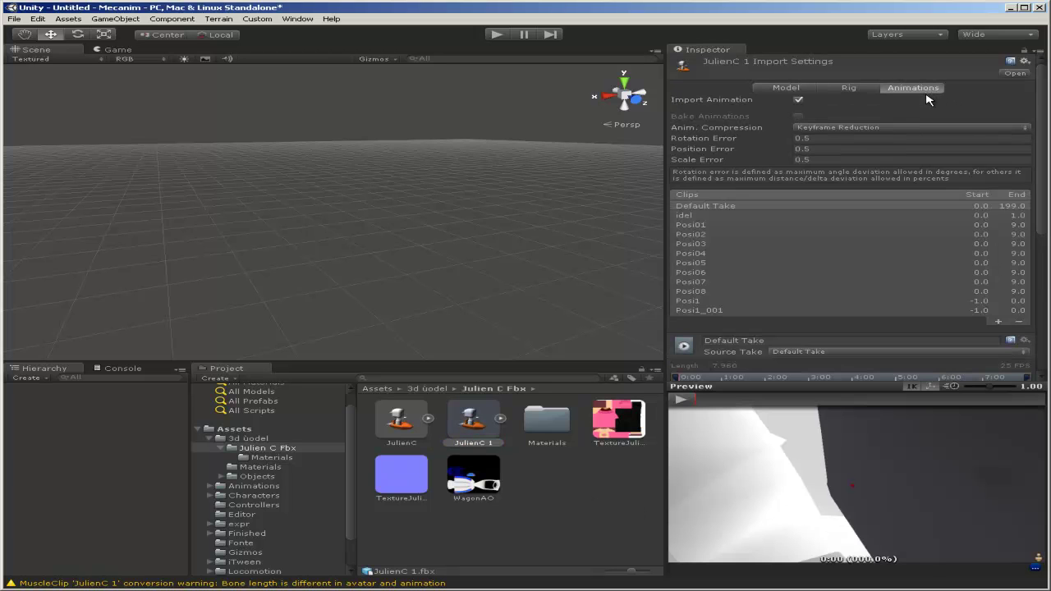
pyautogui.scroll(-4, 880, 223)
pyautogui.scroll(-5, 880, 225)
pyautogui.scroll(-1, 879, 226)
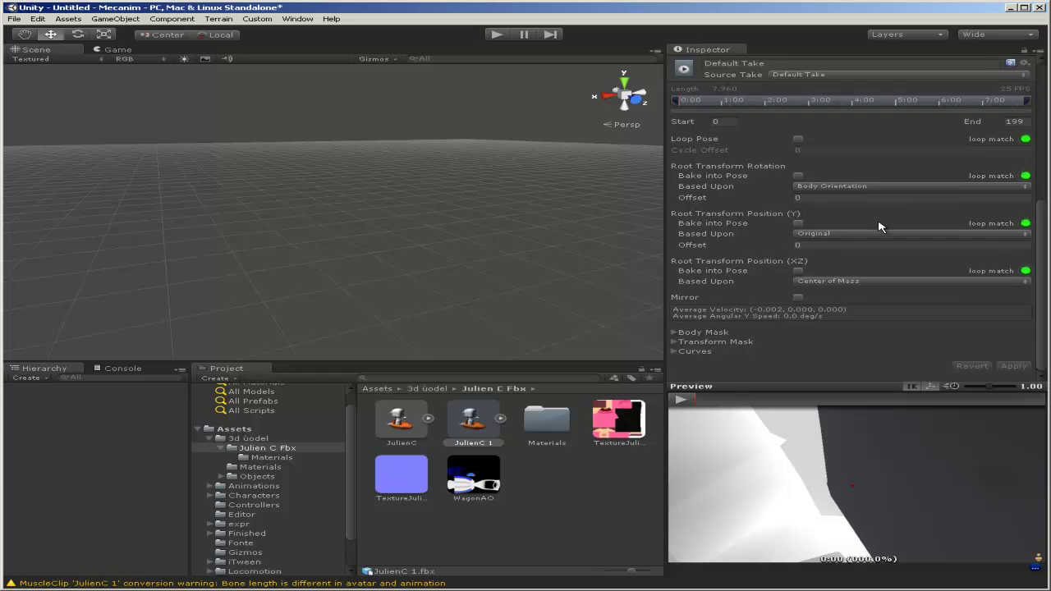
pyautogui.scroll(10, 881, 226)
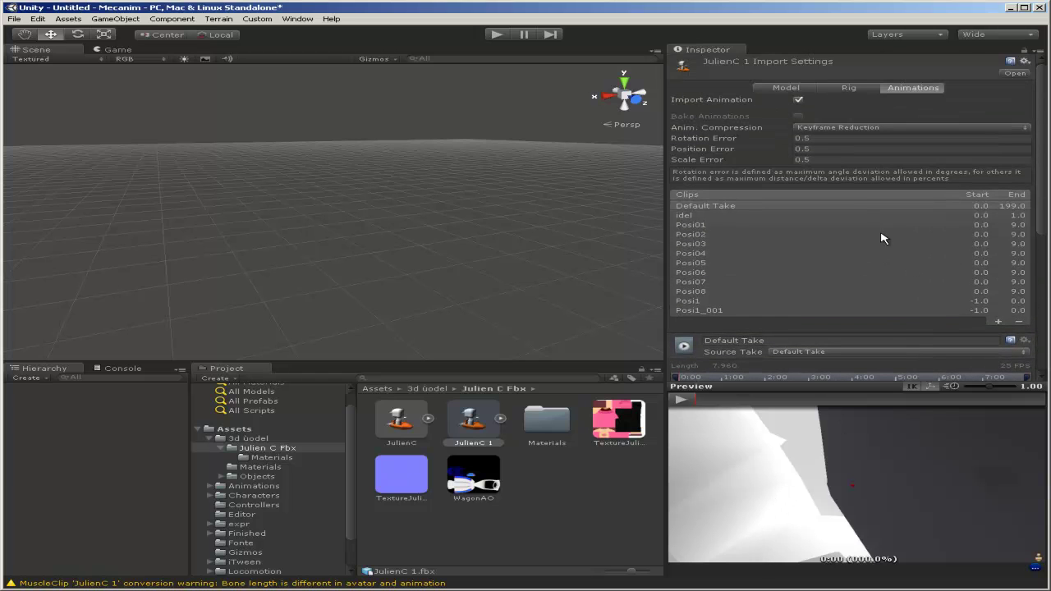
pyautogui.click(798, 100)
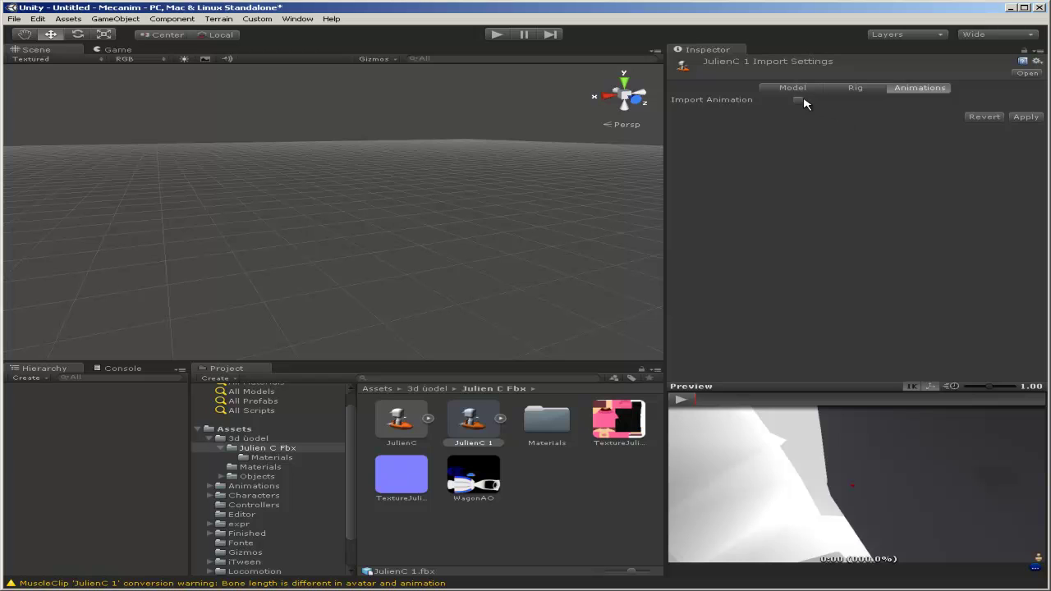
pyautogui.click(1020, 118)
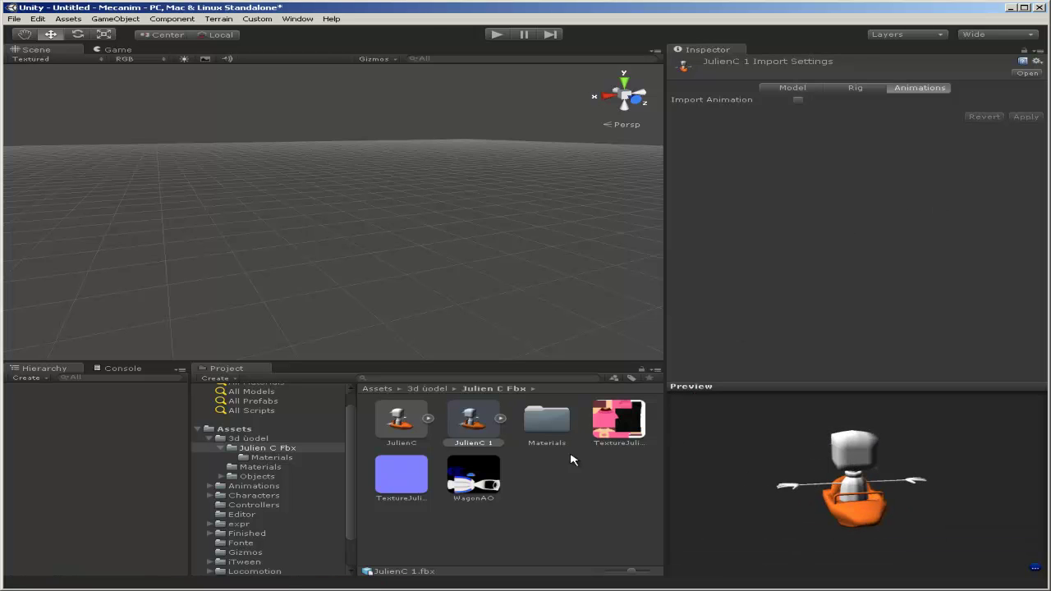
# Place JulienC 1 in the scene, frame it, and set its position to 0, 0, 0
pyautogui.moveTo(481, 425)
pyautogui.mouseDown()
pyautogui.moveTo(451, 349)
pyautogui.moveTo(349, 312)
pyautogui.mouseUp()
pyautogui.press('f')
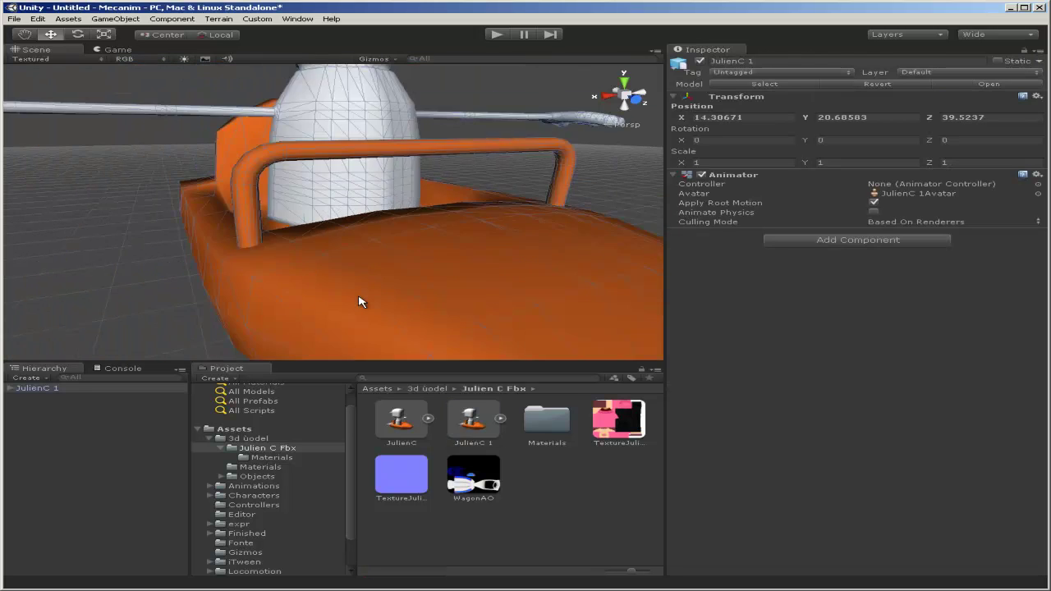
pyautogui.click(775, 117)
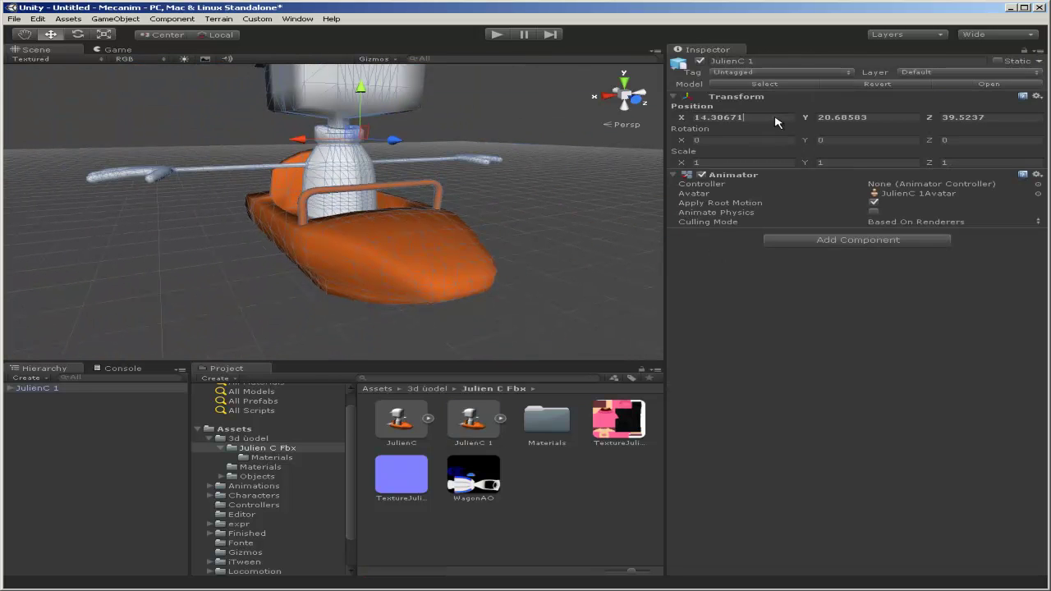
pyautogui.moveTo(775, 118); pyautogui.dragTo(657, 118)
pyautogui.write('0')
pyautogui.click(867, 118)
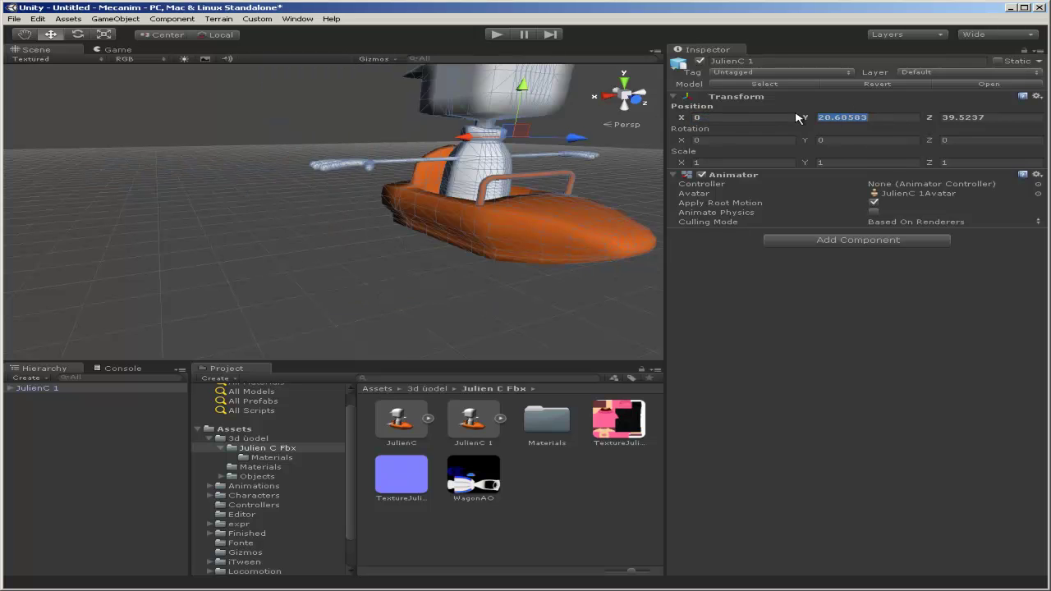
pyautogui.write('0')
pyautogui.moveTo(984, 117); pyautogui.dragTo(911, 117)
pyautogui.write('0')
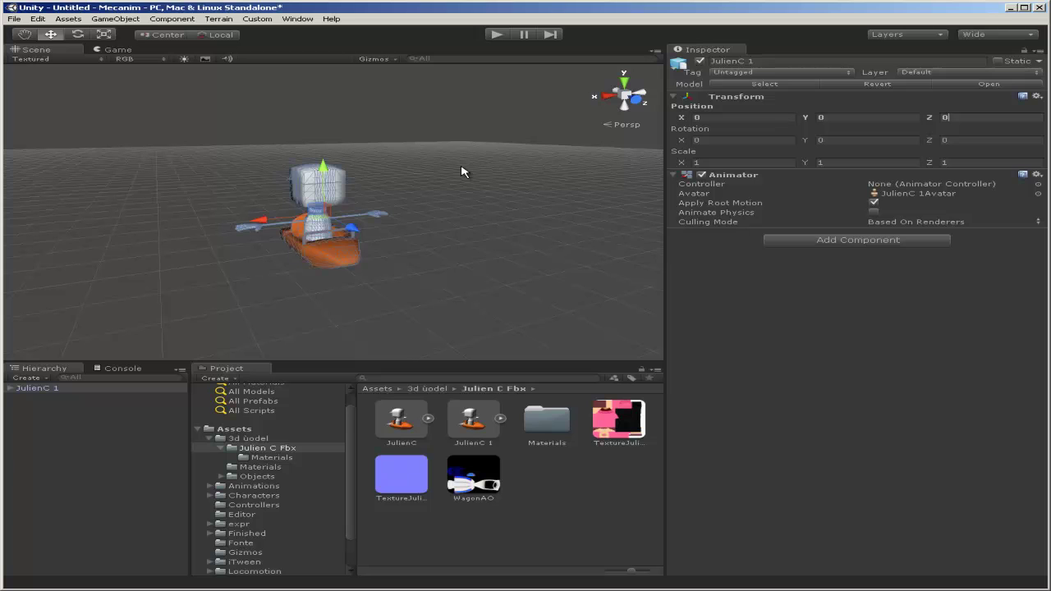
pyautogui.scroll(3, 470, 168)
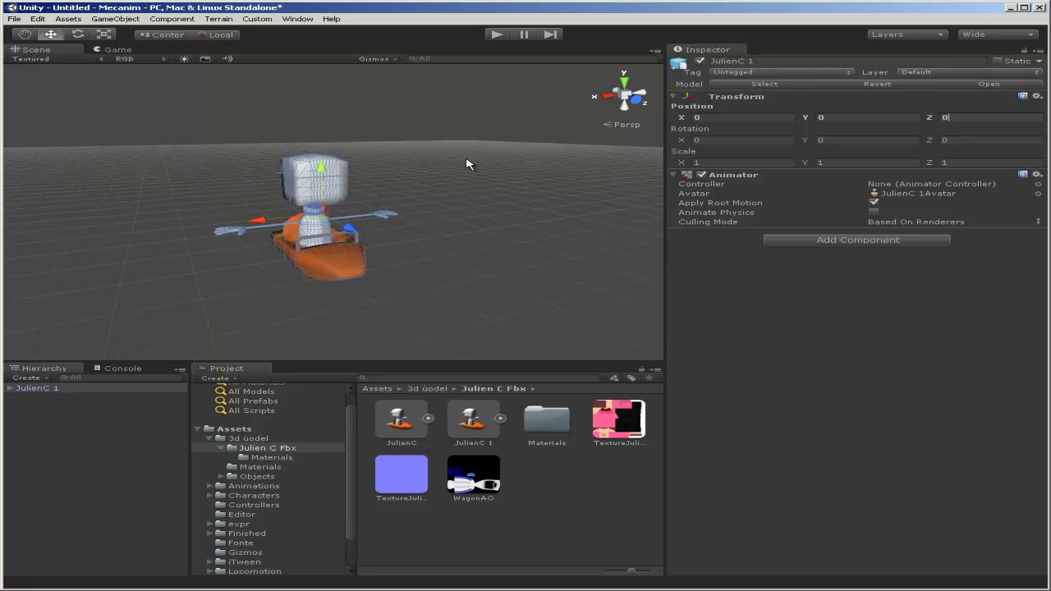
pyautogui.click(408, 131)
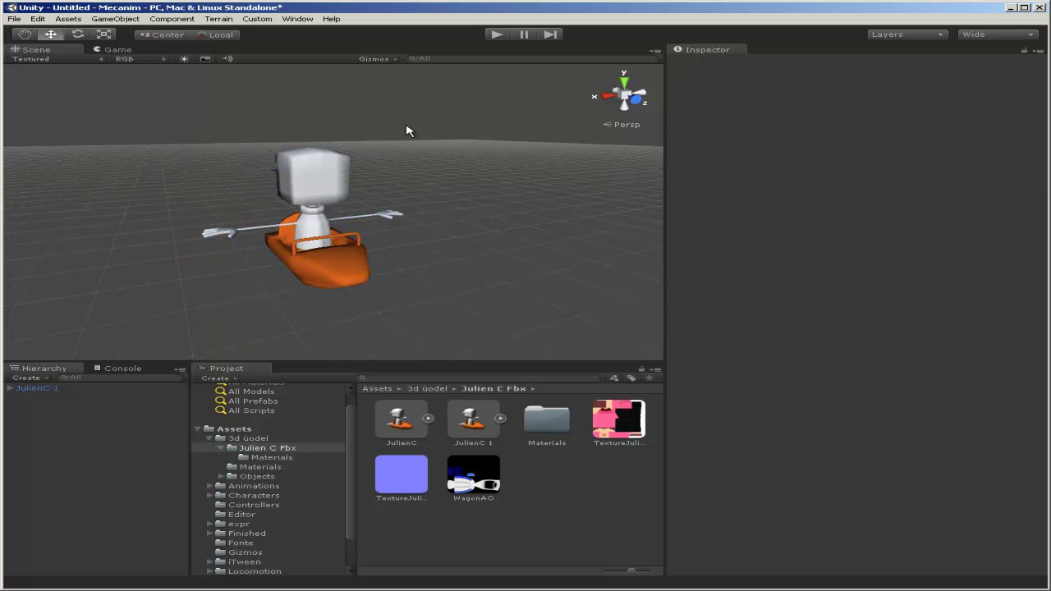
# Select the JulienC child mesh under JulienC 1 and expand its Skinned Mesh Renderer properties
pyautogui.click(330, 182)
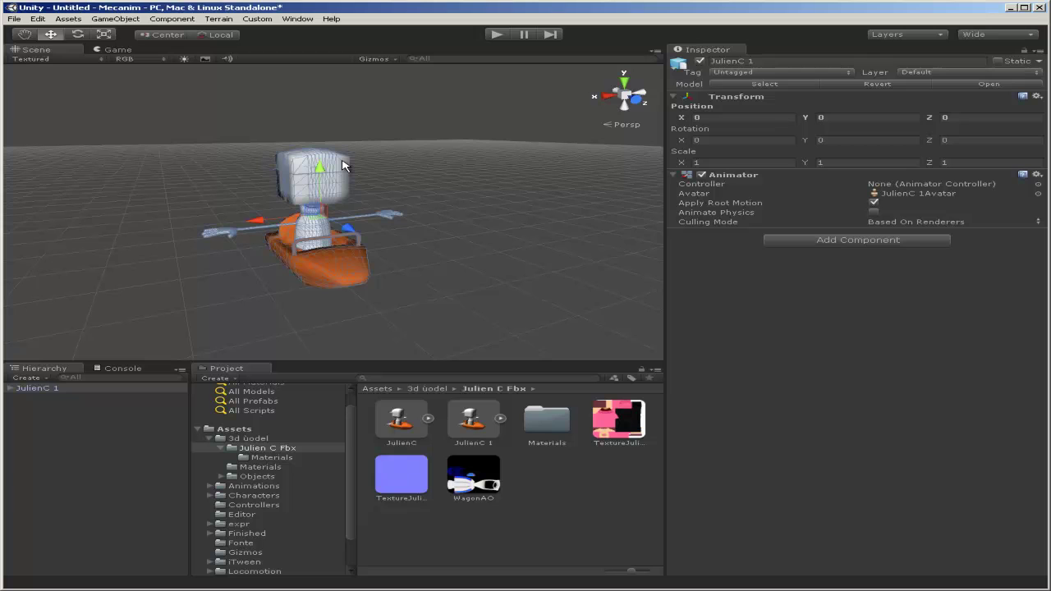
pyautogui.click(344, 166)
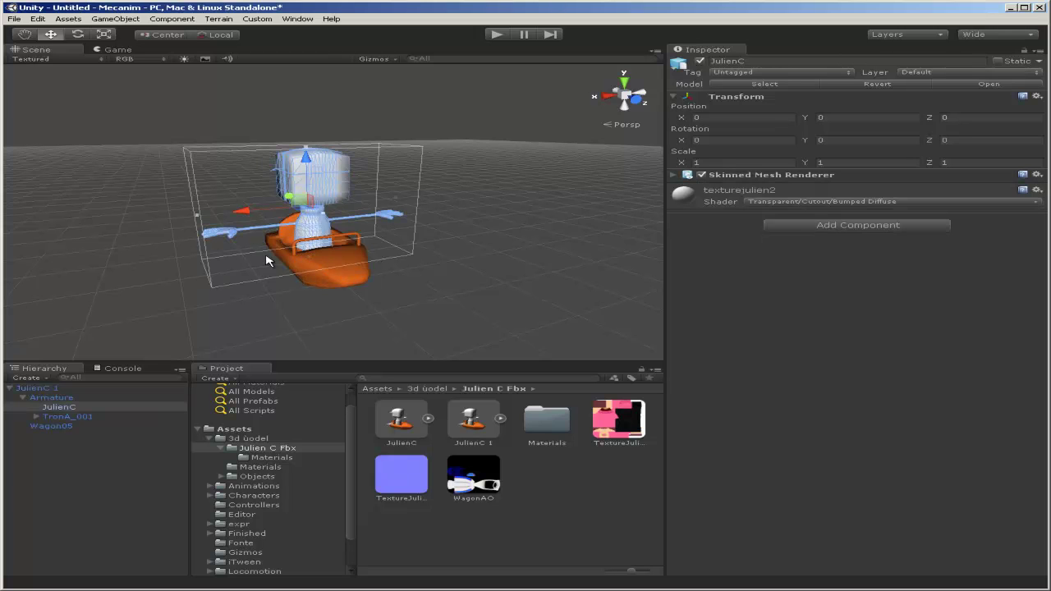
pyautogui.click(76, 418)
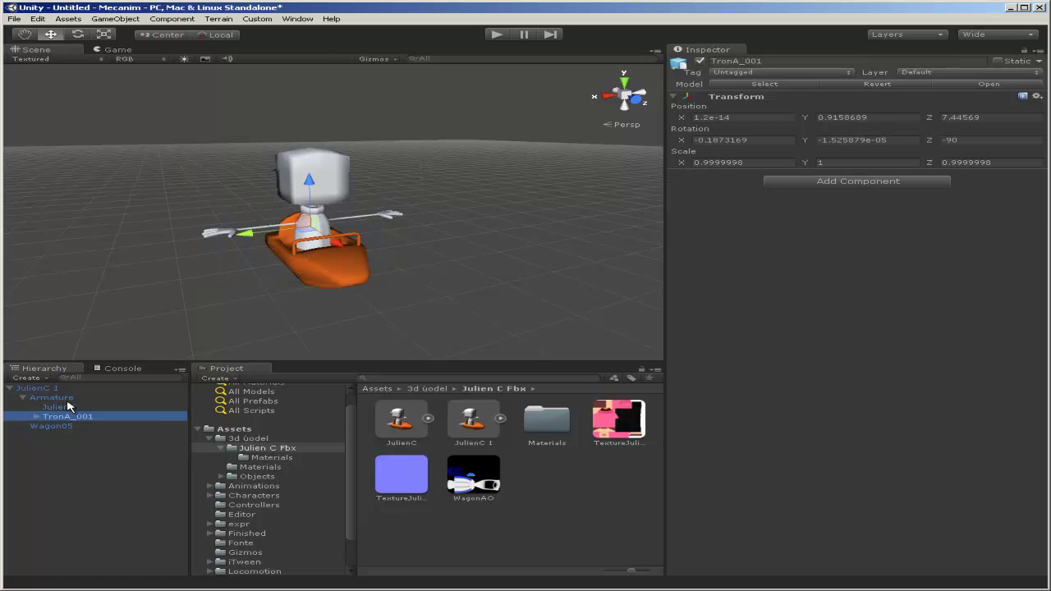
pyautogui.click(70, 400)
pyautogui.click(70, 408)
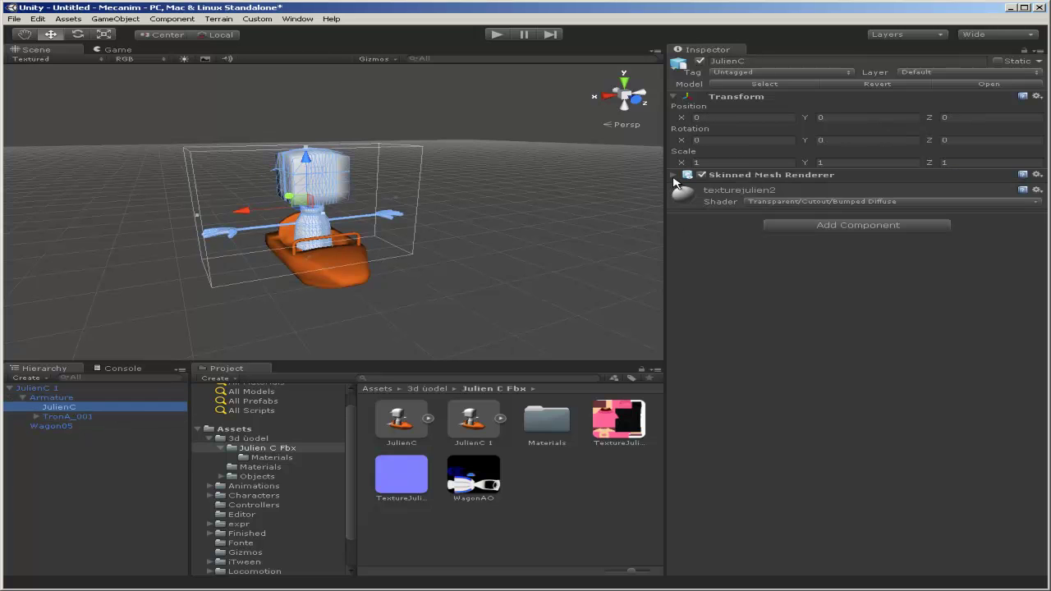
pyautogui.click(687, 185)
pyautogui.click(675, 179)
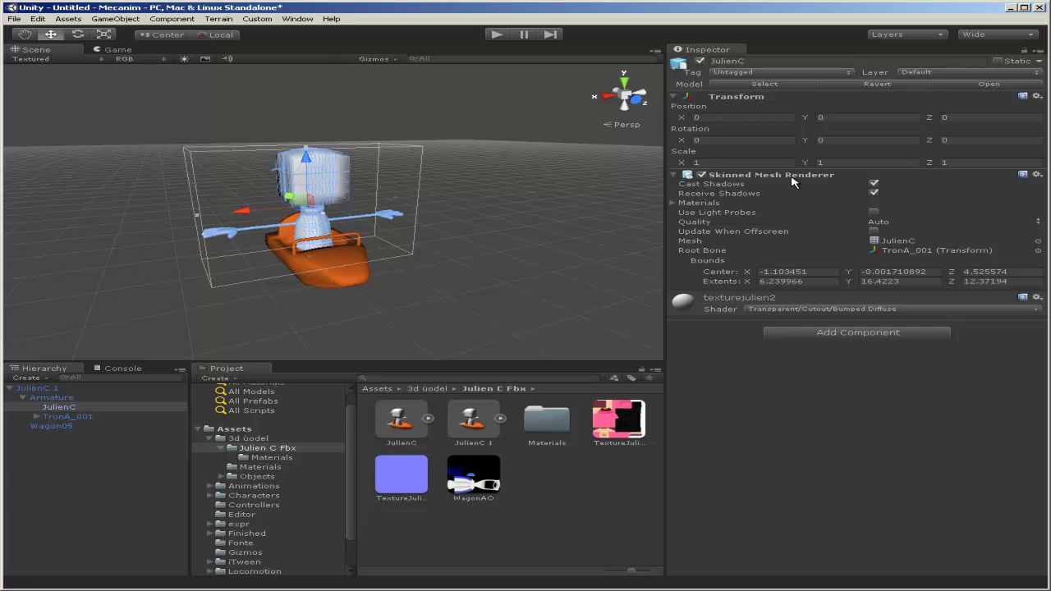
# Remove the JulienC body's Skinned Mesh Renderer and add a Mesh Renderer and Mesh Filter instead
pyautogui.rightClick(793, 180)
pyautogui.click(825, 208)
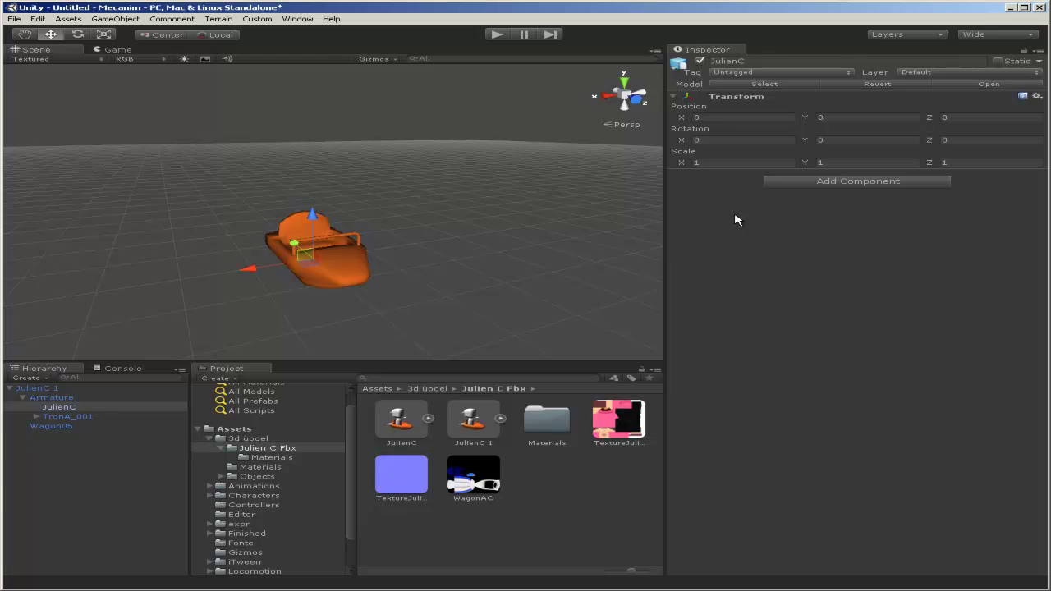
pyautogui.click(804, 183)
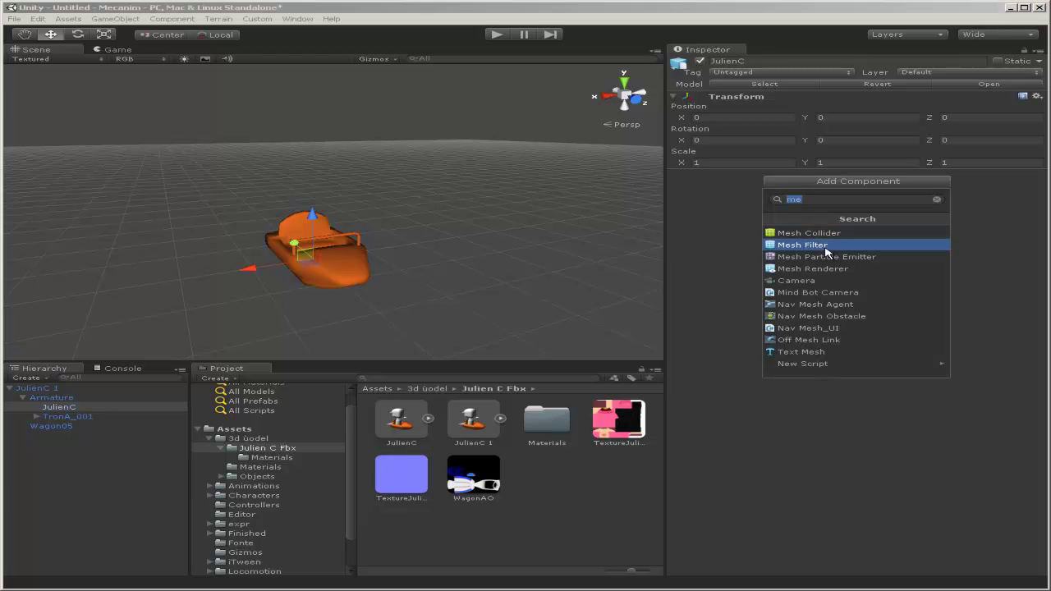
pyautogui.click(835, 270)
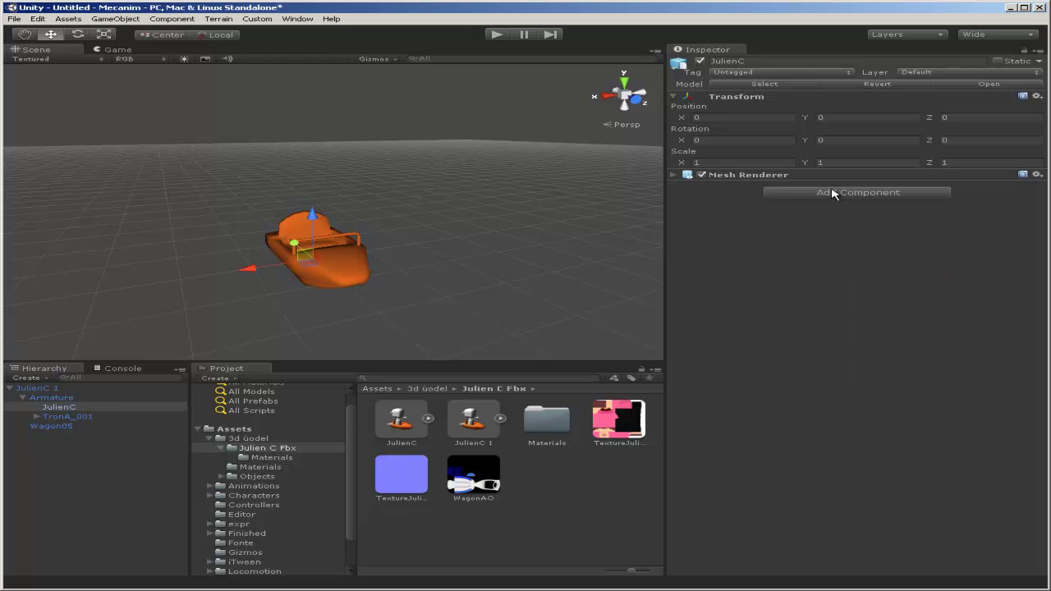
pyautogui.click(673, 176)
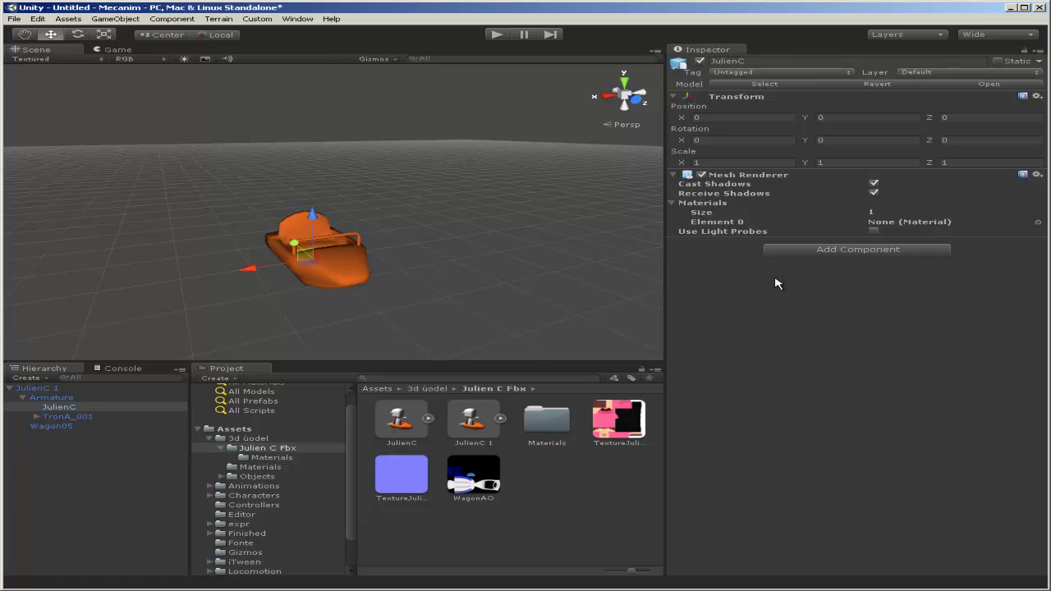
pyautogui.click(792, 251)
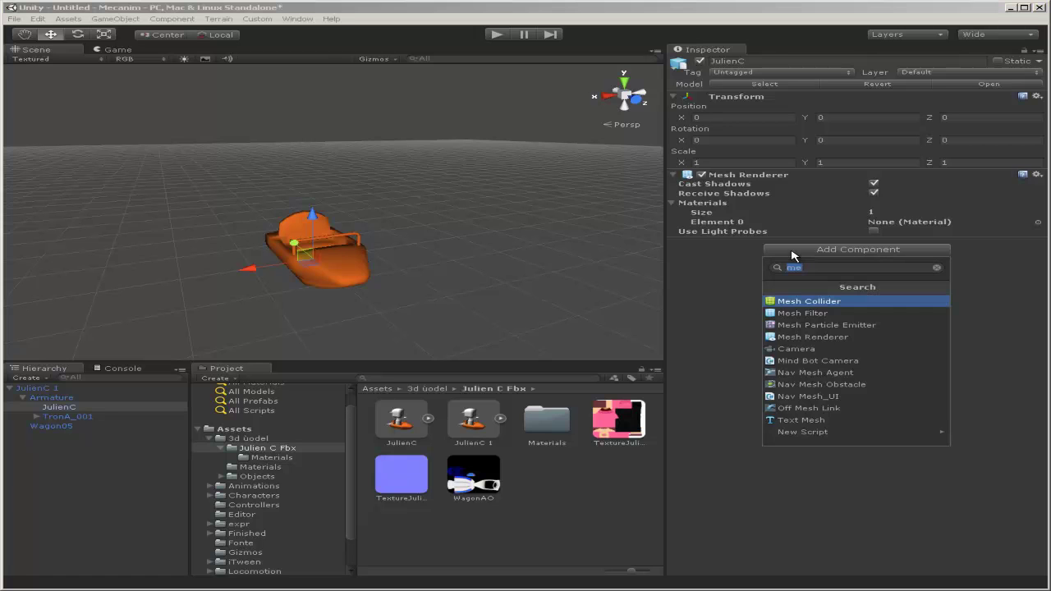
pyautogui.click(813, 313)
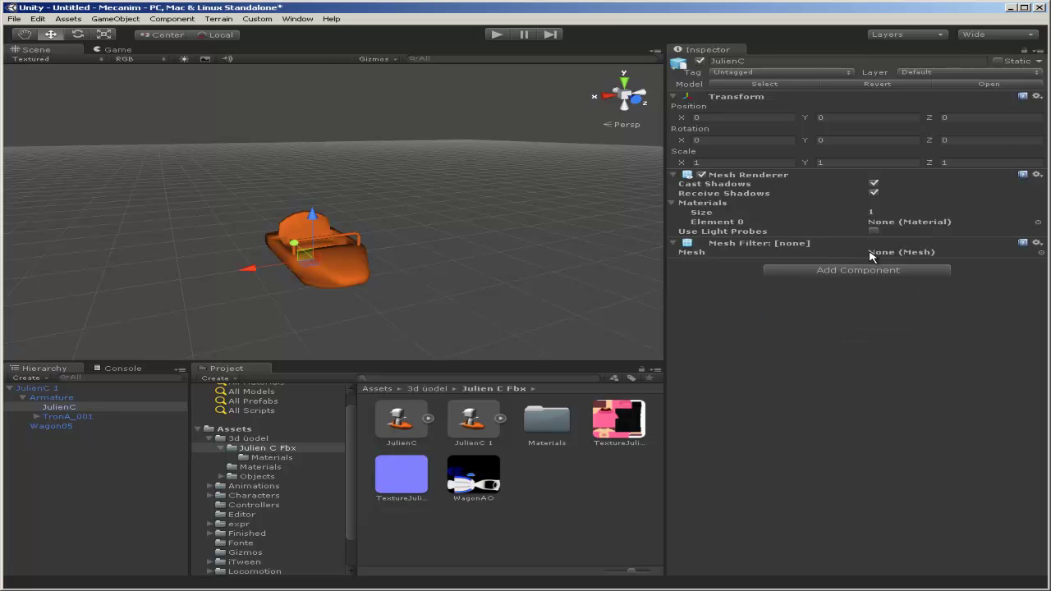
# Assign the JulienC mesh to the Mesh Filter's Mesh slot
pyautogui.click(500, 420)
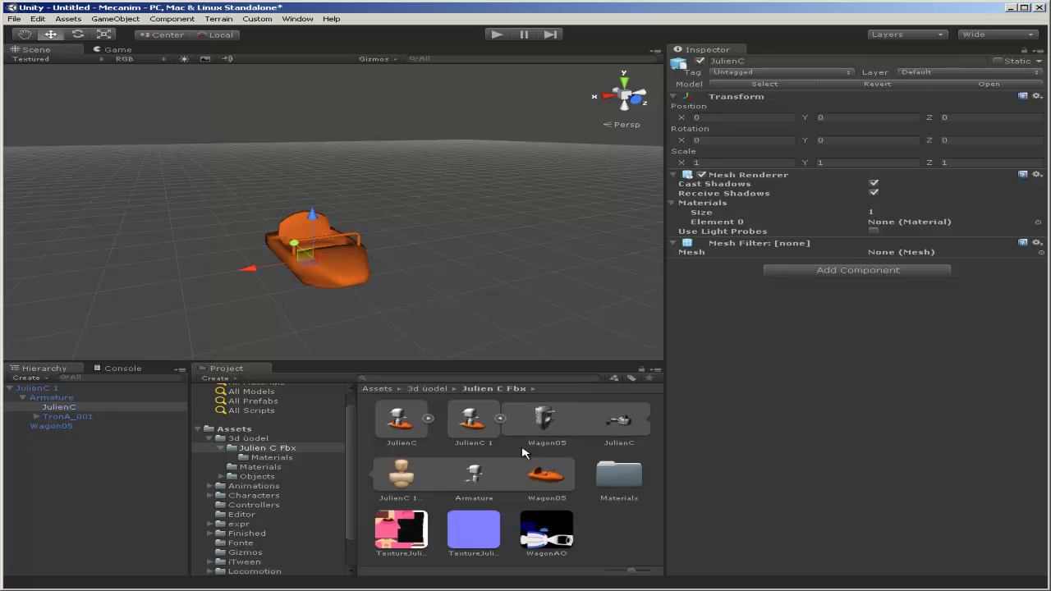
pyautogui.moveTo(474, 475); pyautogui.dragTo(906, 243)
pyautogui.moveTo(622, 427)
pyautogui.mouseDown()
pyautogui.moveTo(855, 253)
pyautogui.moveTo(875, 254)
pyautogui.mouseUp()
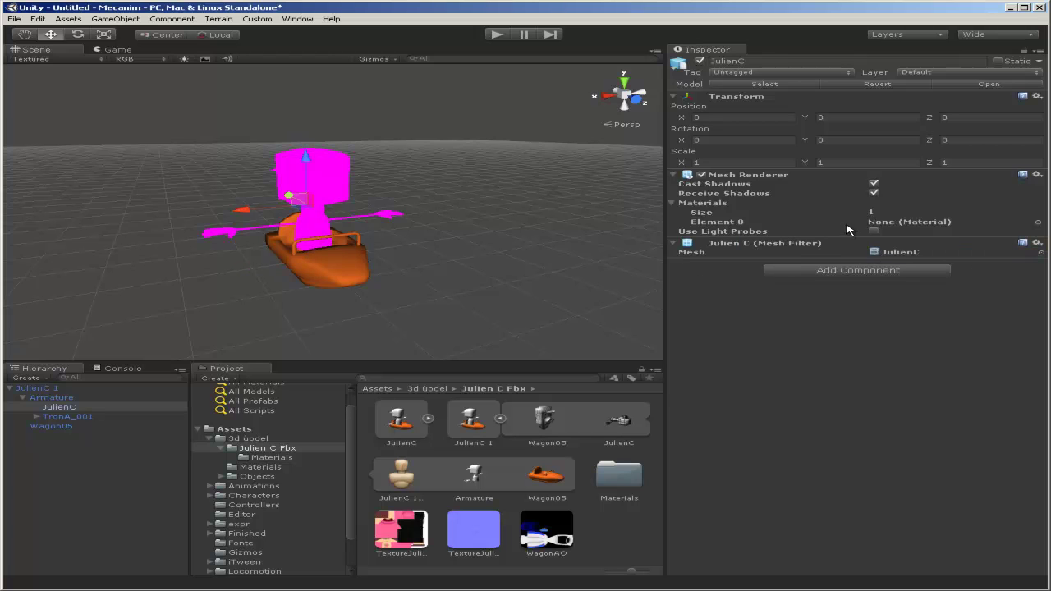
# Apply the TextureJulien4 material from the Materials folder to Mesh Renderer Element 0
pyautogui.click(630, 487)
pyautogui.doubleClick(630, 487)
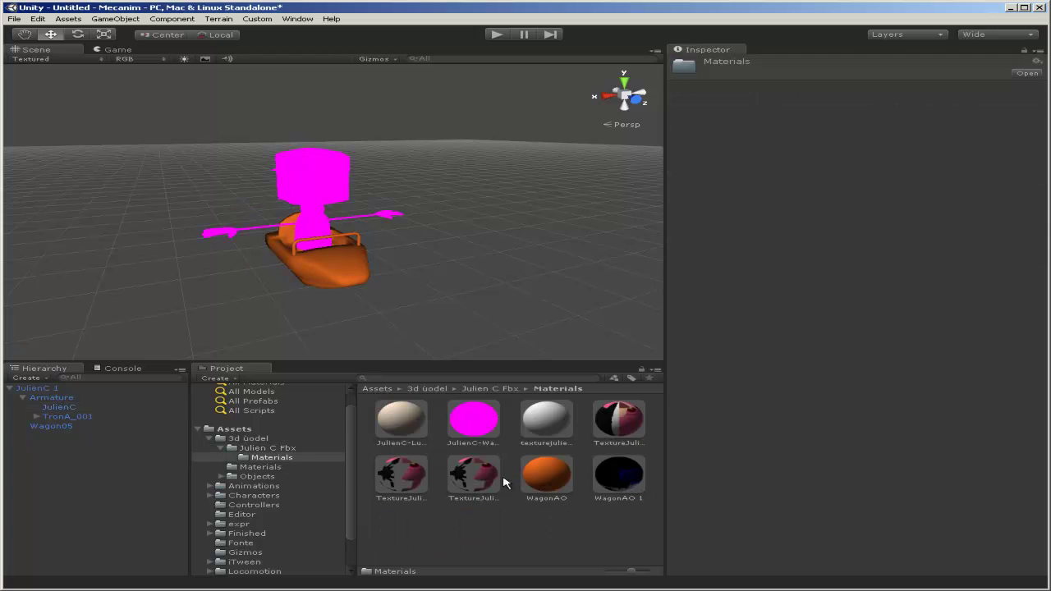
pyautogui.click(332, 197)
pyautogui.click(341, 183)
pyautogui.moveTo(401, 476); pyautogui.dragTo(917, 252)
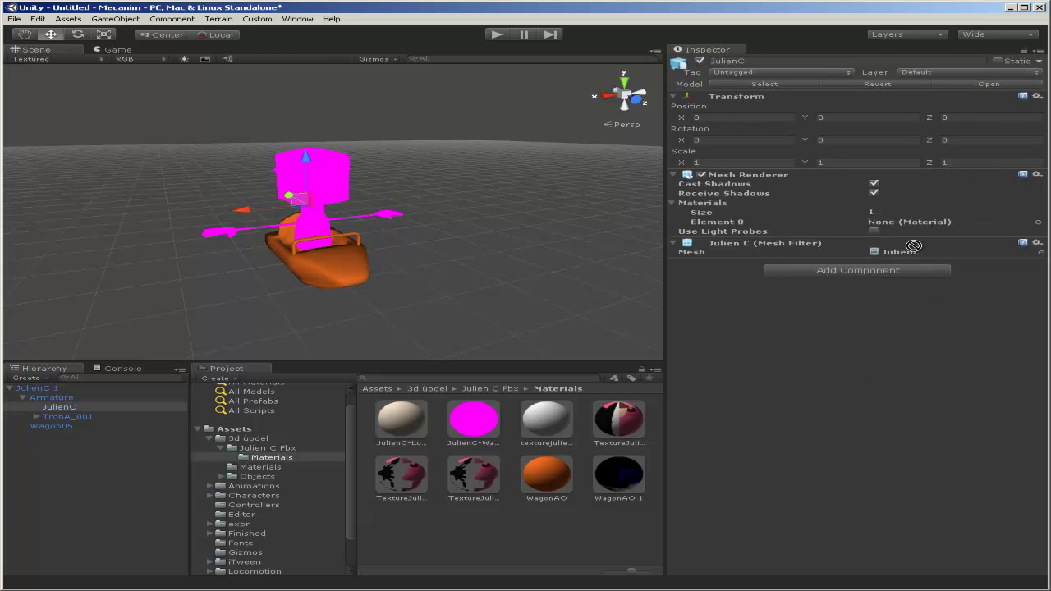
pyautogui.moveTo(918, 252); pyautogui.dragTo(900, 223)
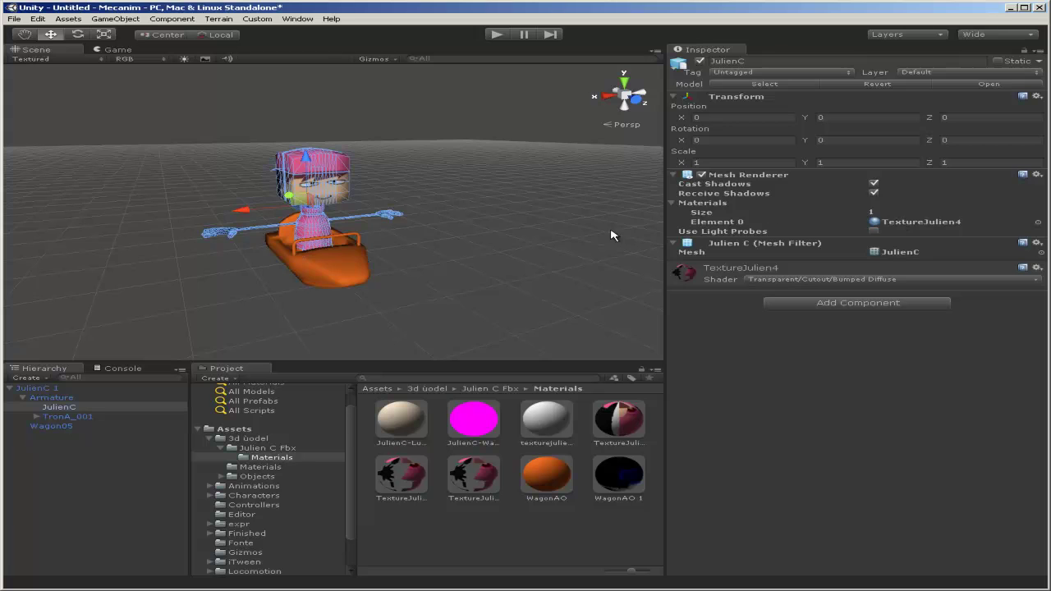
# Collapse the renderer and mesh components and recenter the scene view on the character
pyautogui.scroll(3, 520, 218)
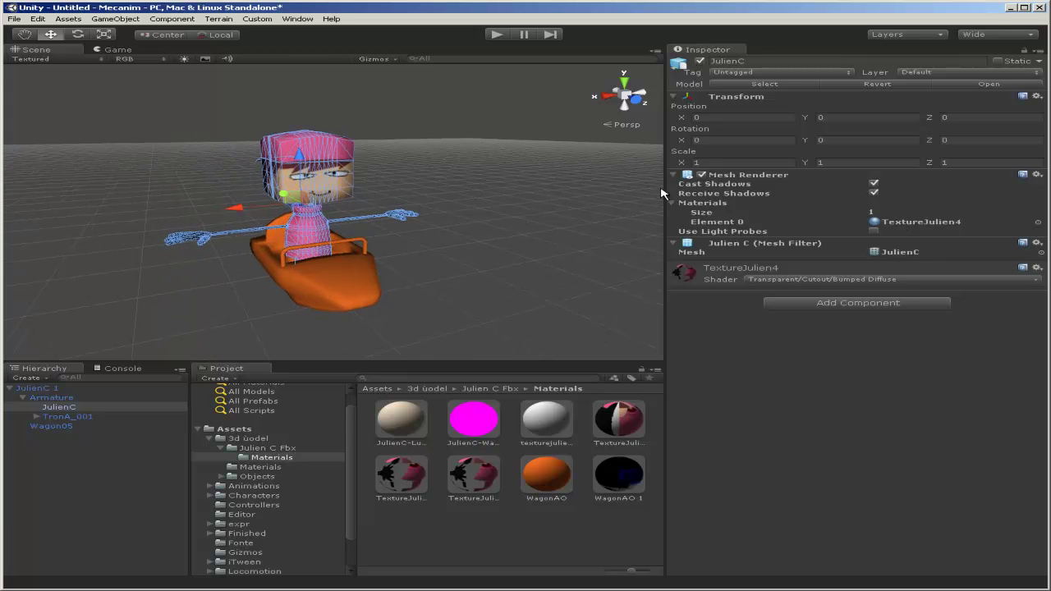
pyautogui.click(673, 176)
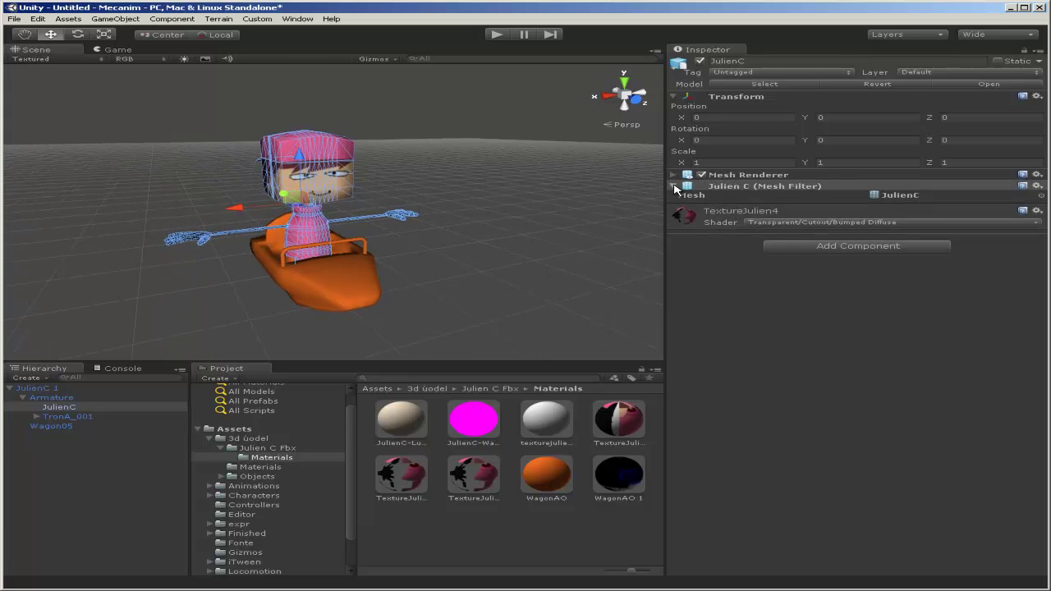
pyautogui.click(674, 187)
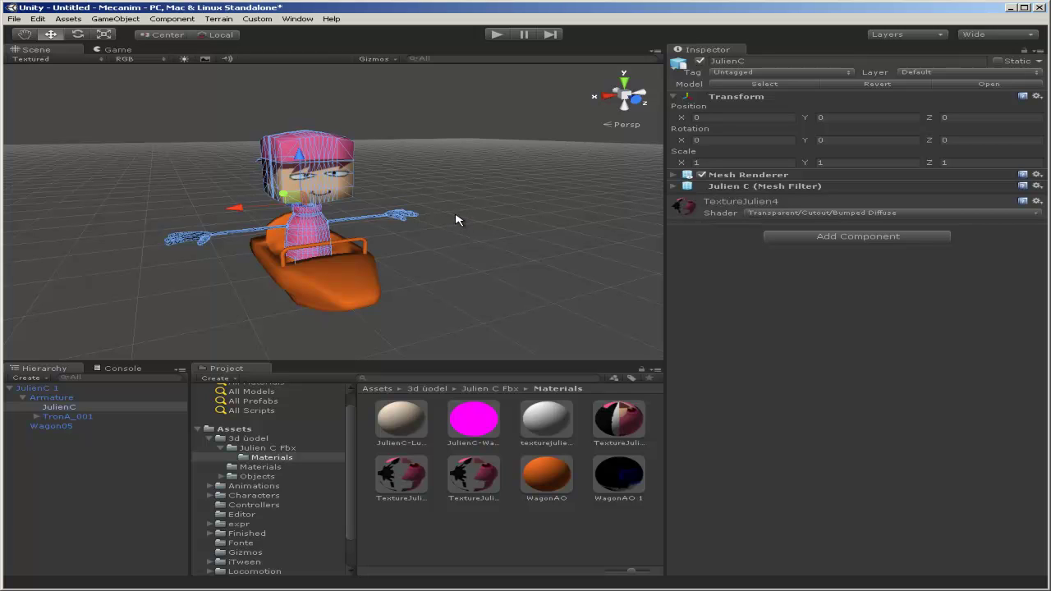
pyautogui.scroll(-2, 500, 223)
pyautogui.scroll(-2, 499, 223)
pyautogui.moveTo(480, 253)
pyautogui.mouseDown(button='middle')
pyautogui.moveTo(442, 252)
pyautogui.moveTo(482, 261)
pyautogui.mouseUp(button='middle')
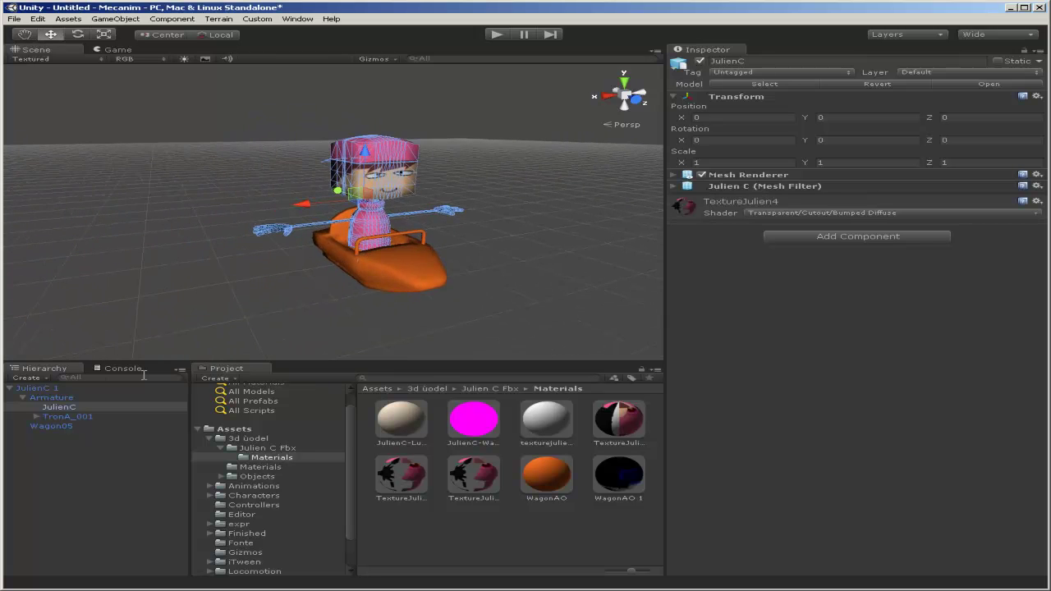
# Export the whole JulienC 1 object as Wavefront OBJ to ExportedObj/JulienC03.obj
pyautogui.click(9, 389)
pyautogui.click(41, 389)
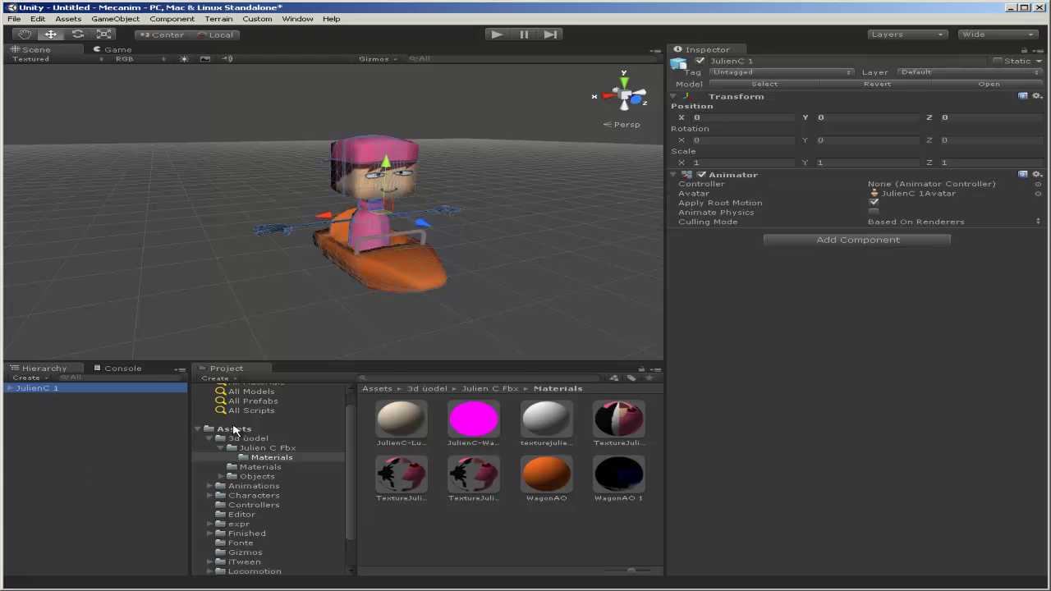
pyautogui.click(14, 19)
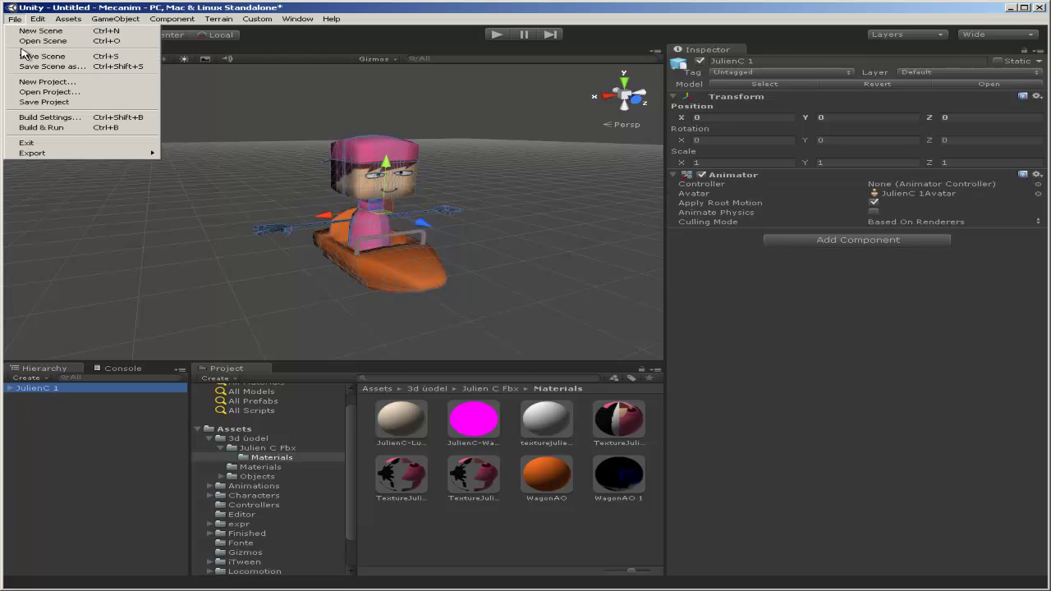
pyautogui.click(191, 163)
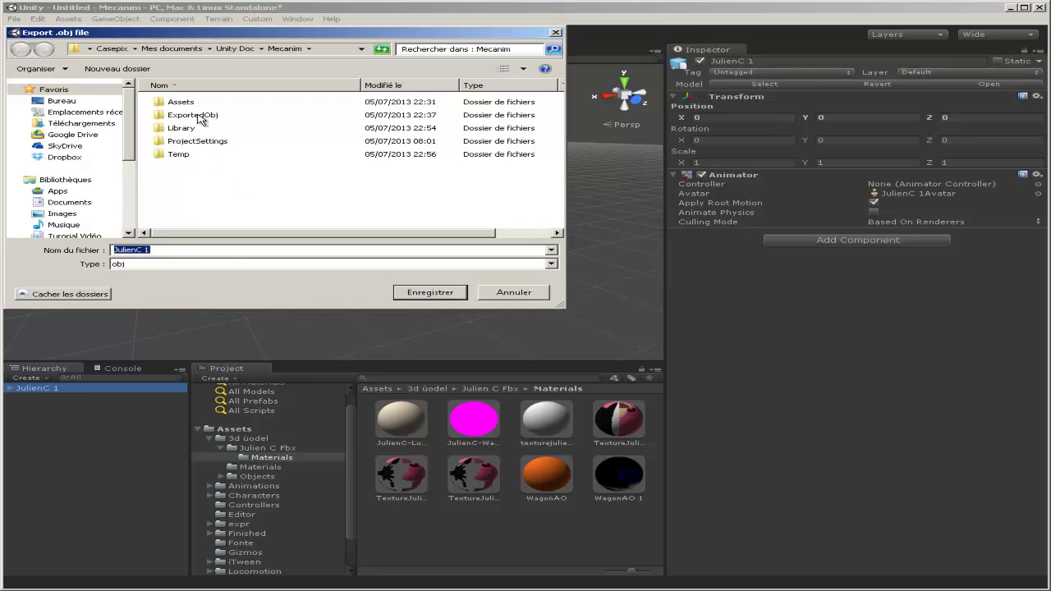
pyautogui.doubleClick(199, 116)
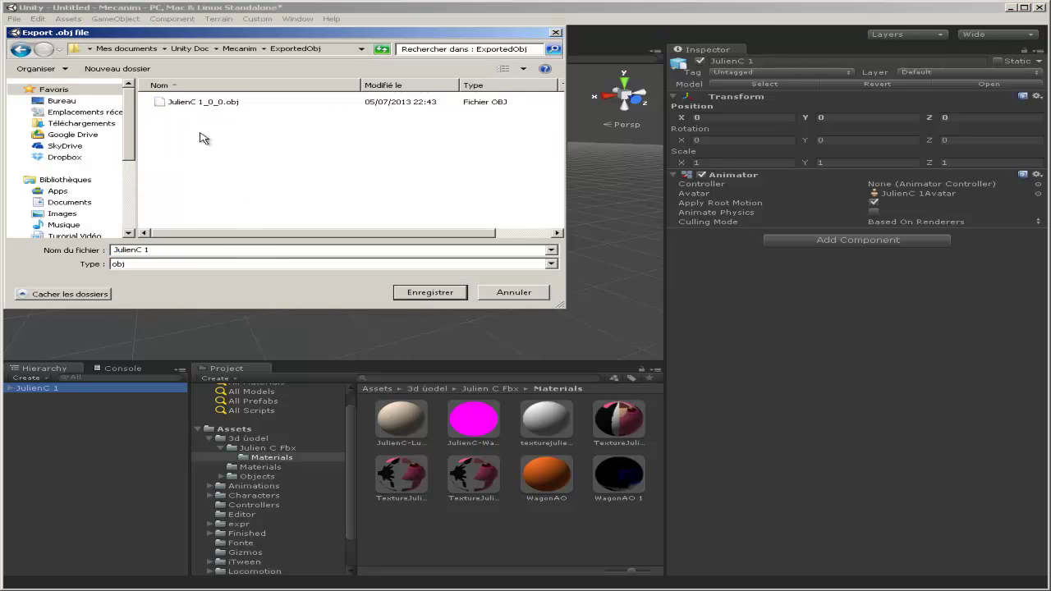
pyautogui.click(221, 250)
pyautogui.press('BackSpace')
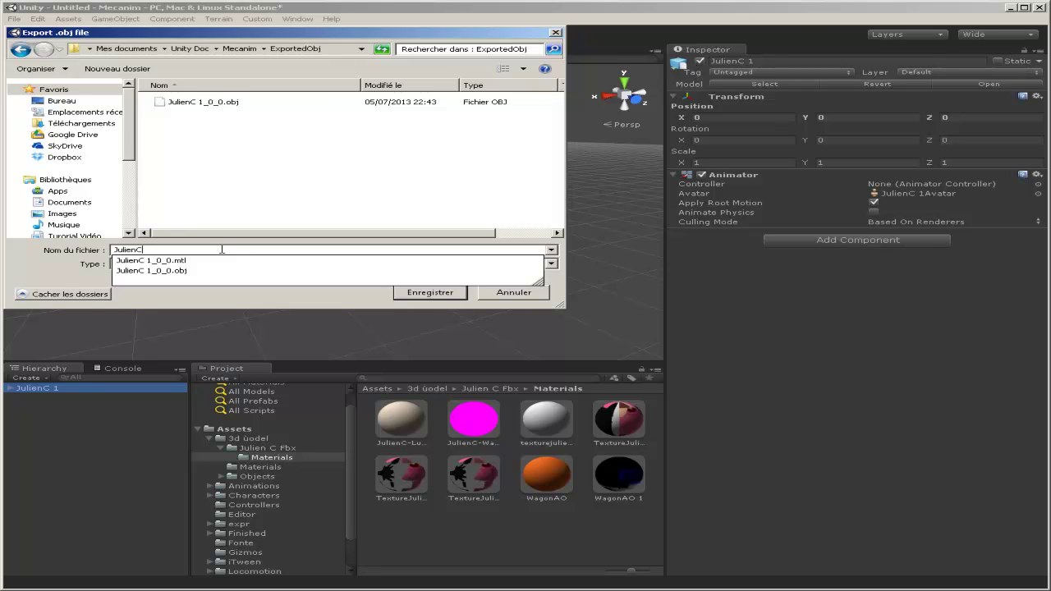
pyautogui.write('03')
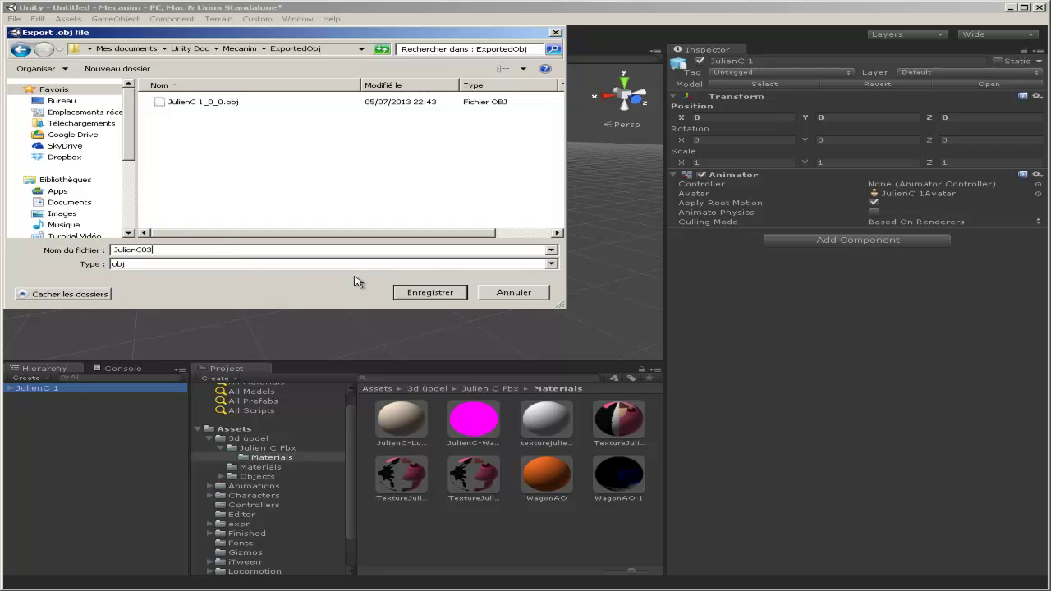
pyautogui.click(453, 296)
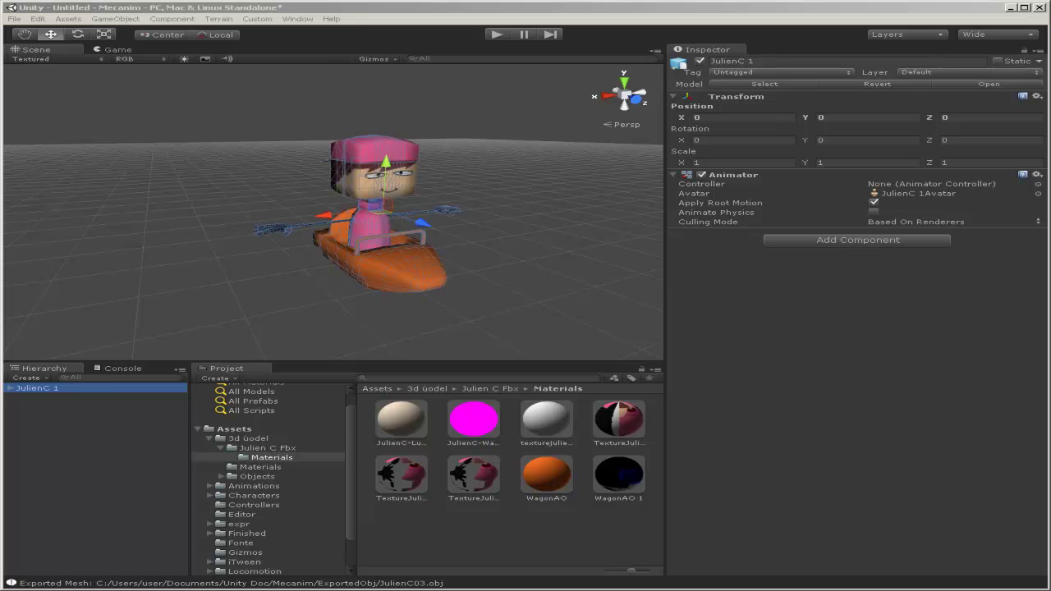
# Bring the Blender window forward and maximise it to fill the screen
pyautogui.moveTo(835, 140); pyautogui.dragTo(861, 143)
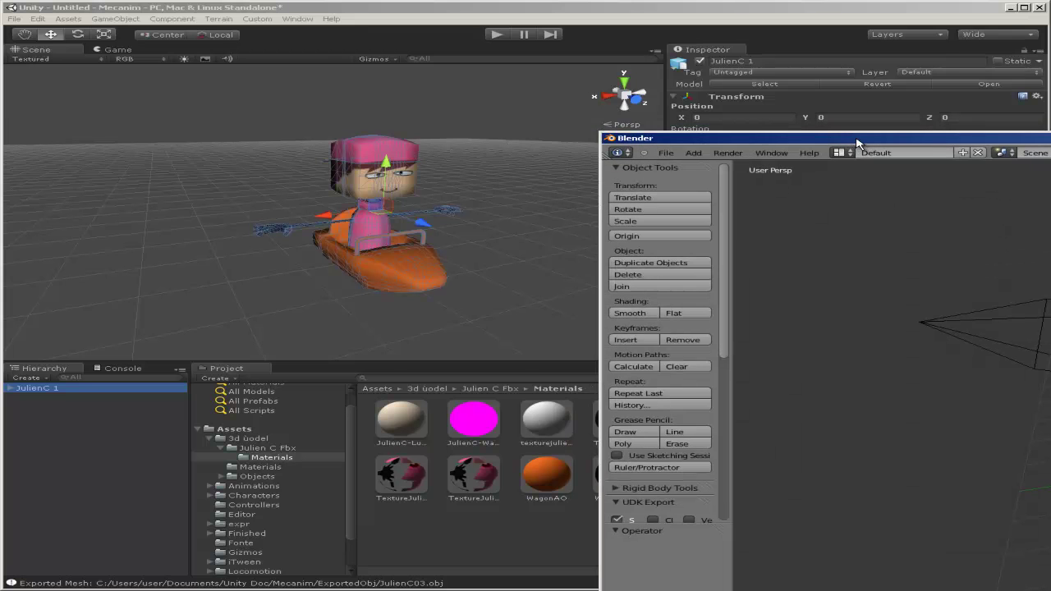
pyautogui.doubleClick(1033, 145)
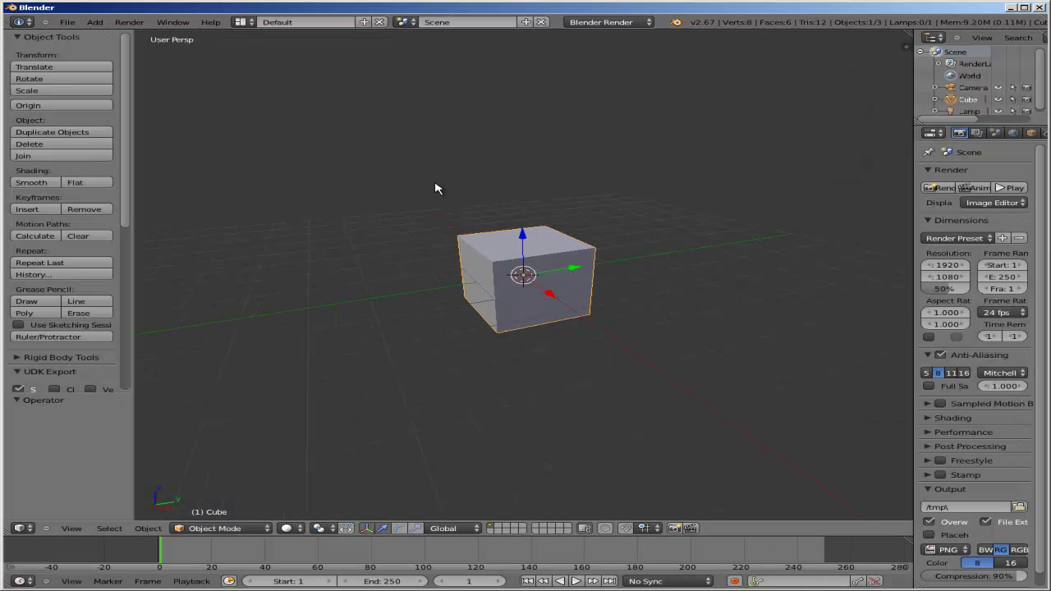
pyautogui.scroll(4, 469, 246)
pyautogui.scroll(2, 469, 287)
pyautogui.scroll(-6, 493, 428)
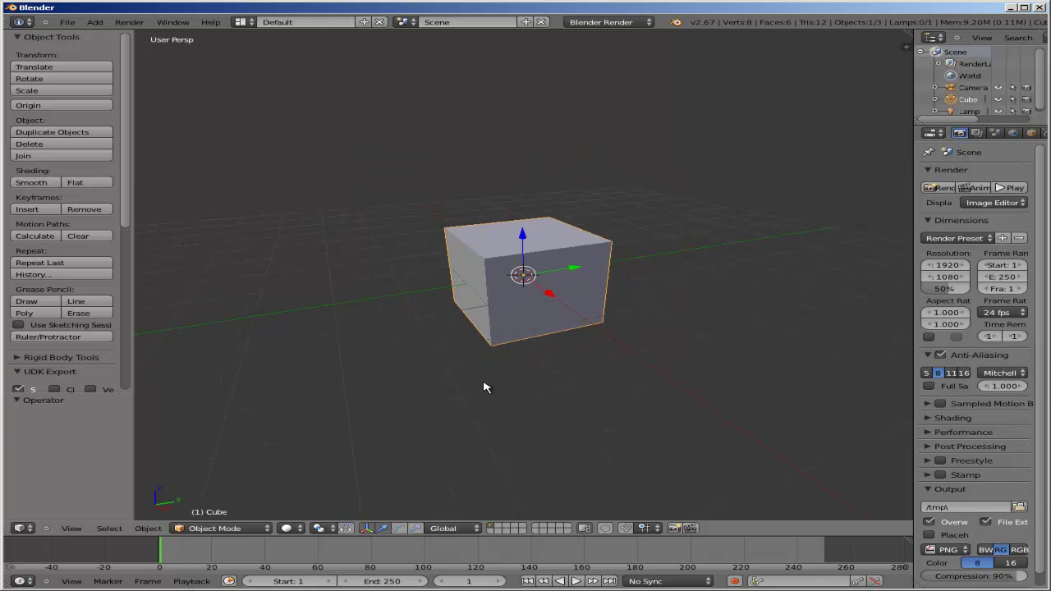
pyautogui.scroll(-4, 484, 386)
# Select all the default cube, camera and lamp and delete them
pyautogui.press('a')
pyautogui.press('a')
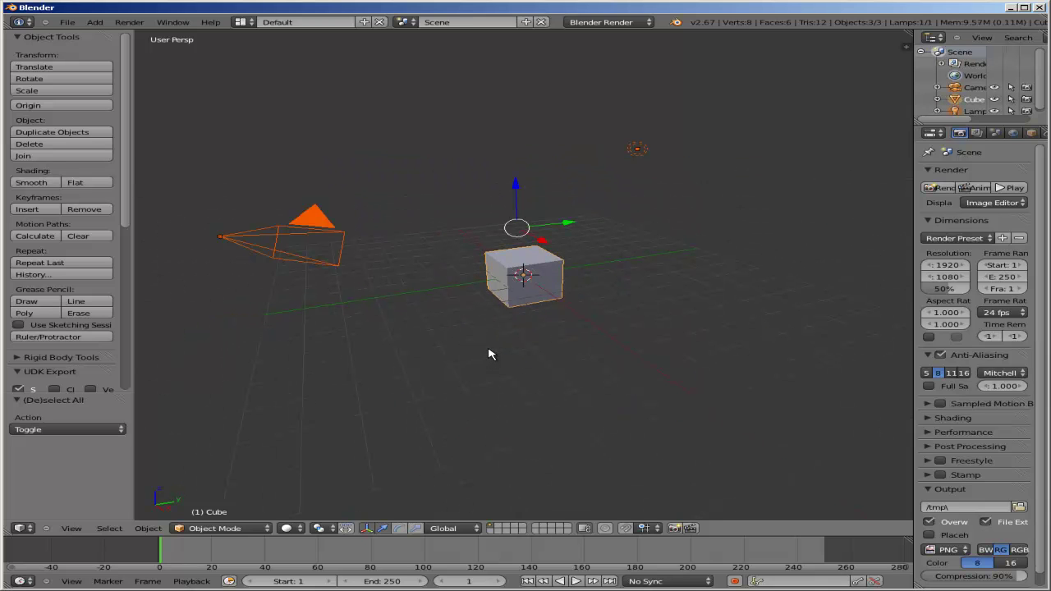
pyautogui.moveTo(490, 353)
pyautogui.mouseDown(button='middle')
pyautogui.moveTo(575, 398)
pyautogui.moveTo(471, 422)
pyautogui.mouseUp(button='middle')
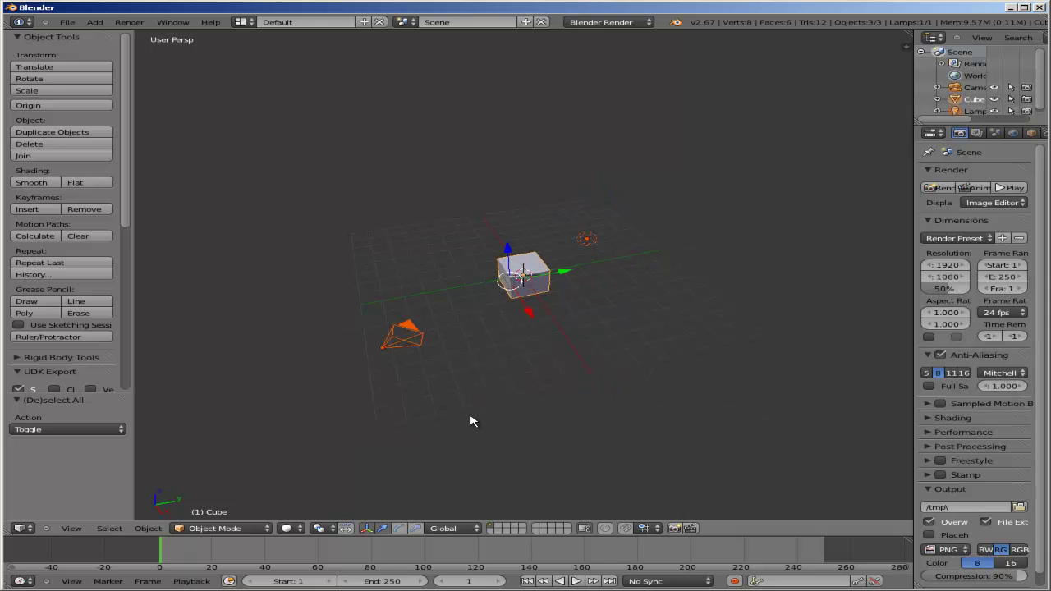
pyautogui.press('x')
pyautogui.click(471, 419)
pyautogui.scroll(5, 429, 300)
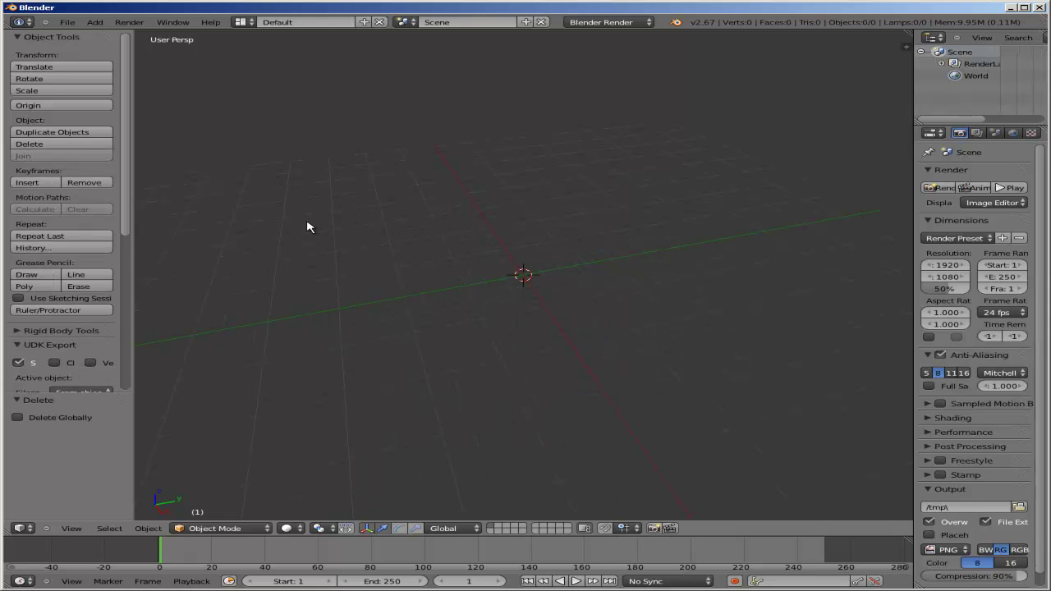
# Import JulienC03.obj from the ExportedObj folder as a Wavefront (.obj) file
pyautogui.click(68, 22)
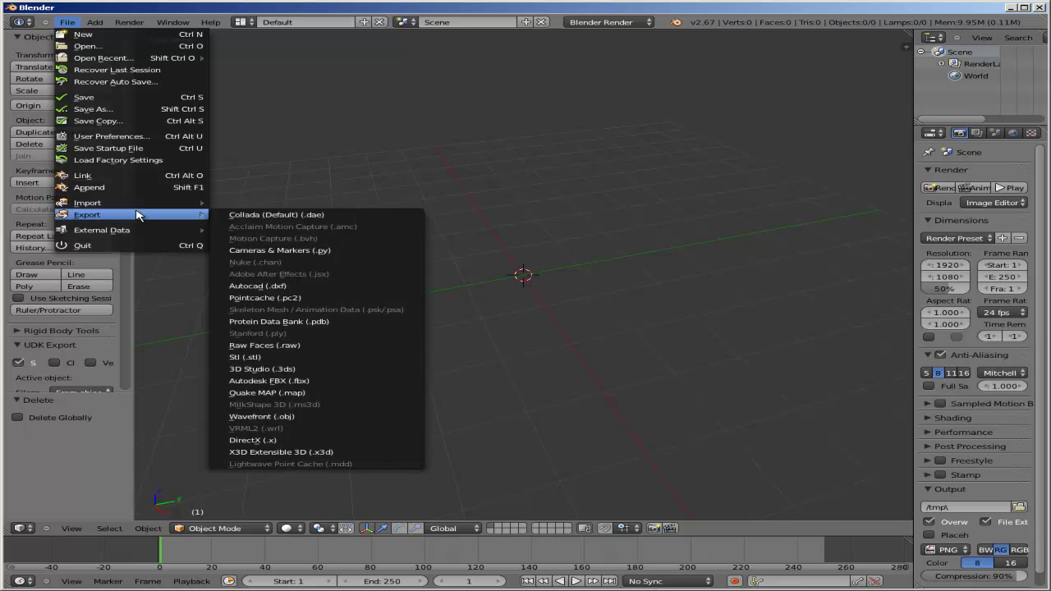
pyautogui.moveTo(171, 204)
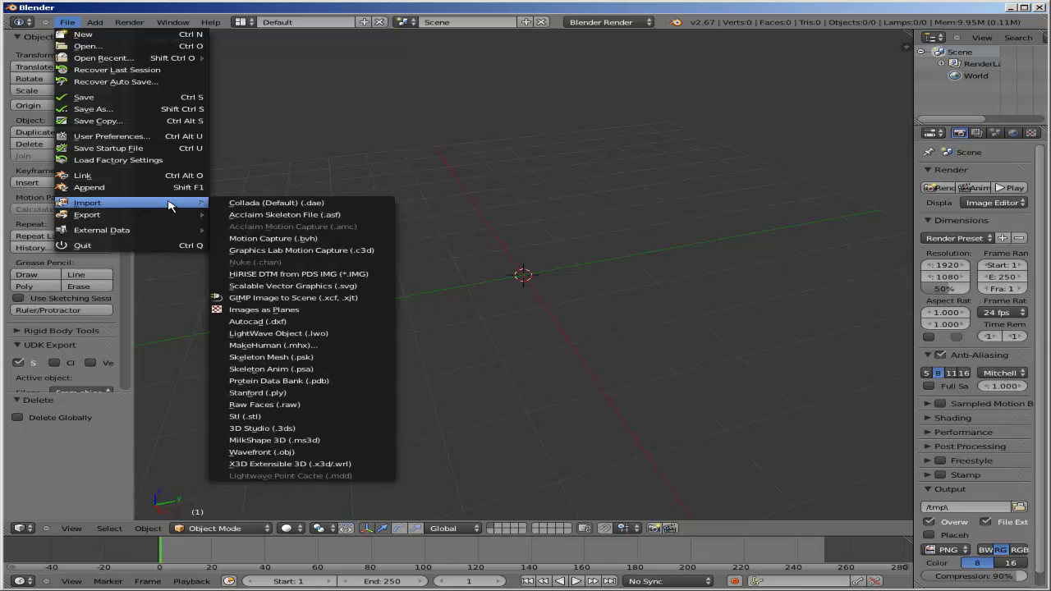
pyautogui.click(283, 453)
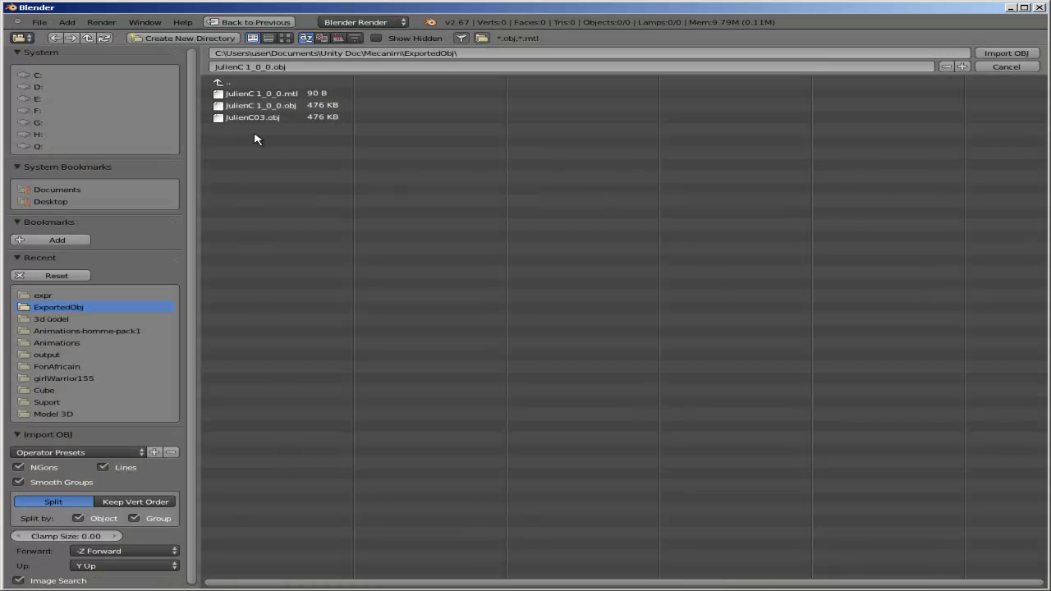
pyautogui.click(255, 117)
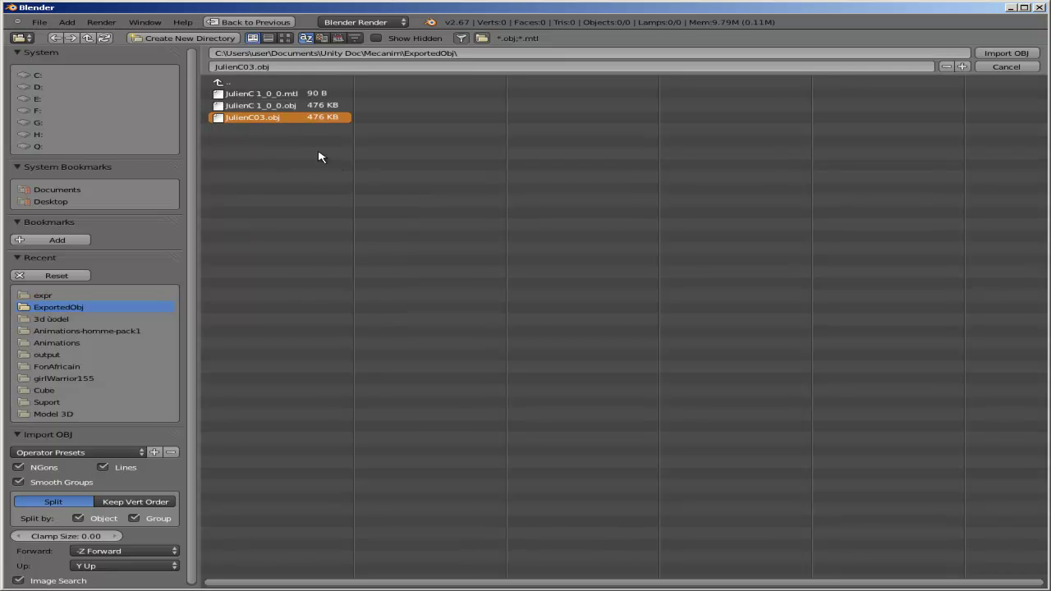
pyautogui.click(1009, 54)
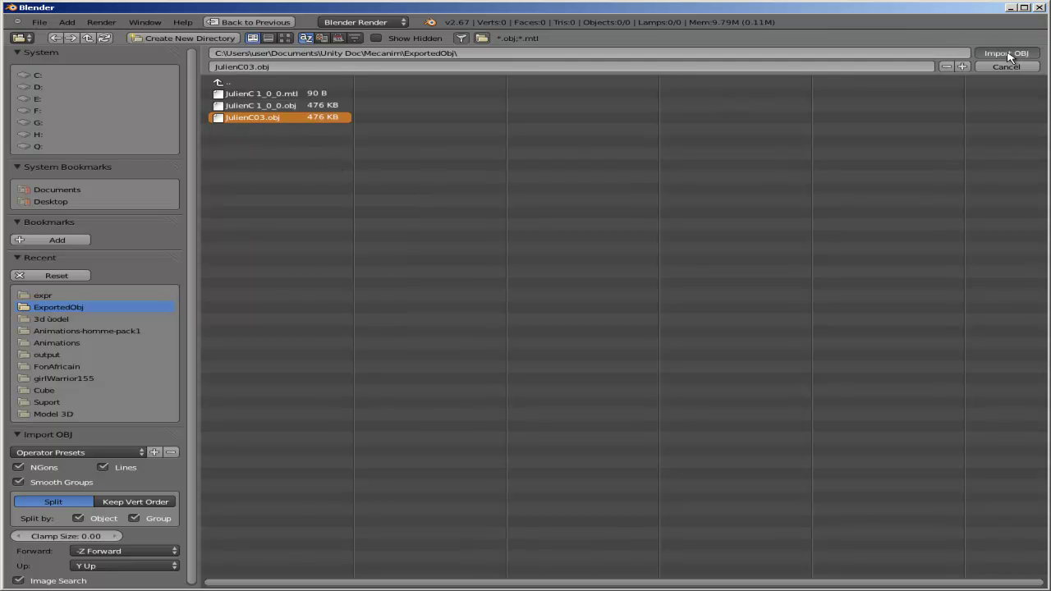
# Orbit around the imported boat to view it from below, then select the JulienC character
pyautogui.scroll(-6, 593, 265)
pyautogui.moveTo(594, 265); pyautogui.dragTo(504, 323, button='middle')
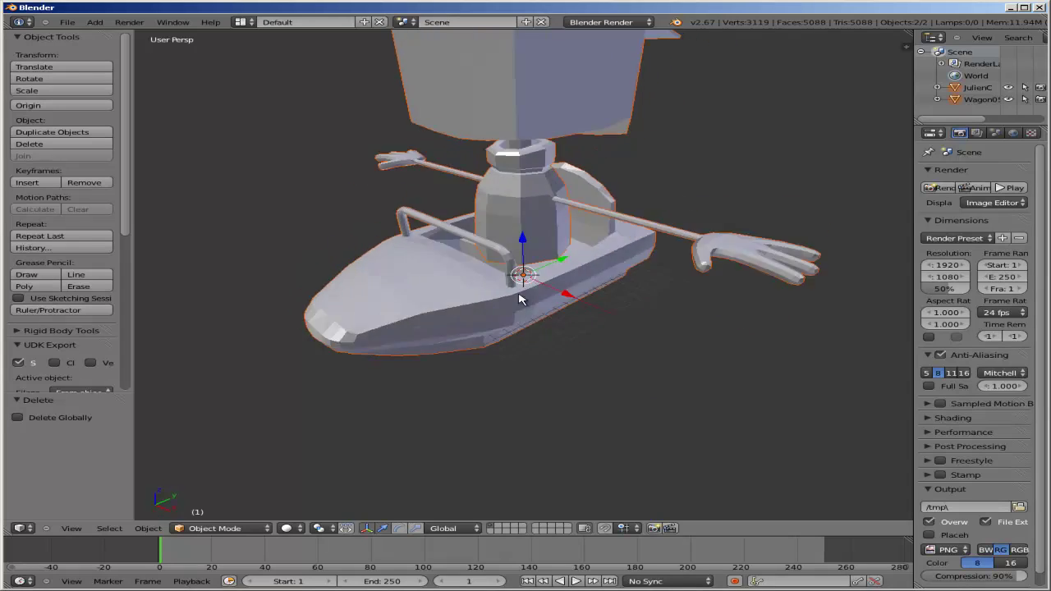
pyautogui.scroll(5, 503, 323)
pyautogui.scroll(-5, 504, 323)
pyautogui.moveTo(519, 274)
pyautogui.mouseDown(button='middle')
pyautogui.moveTo(605, 264)
pyautogui.moveTo(469, 308)
pyautogui.mouseUp(button='middle')
pyautogui.rightClick(516, 173)
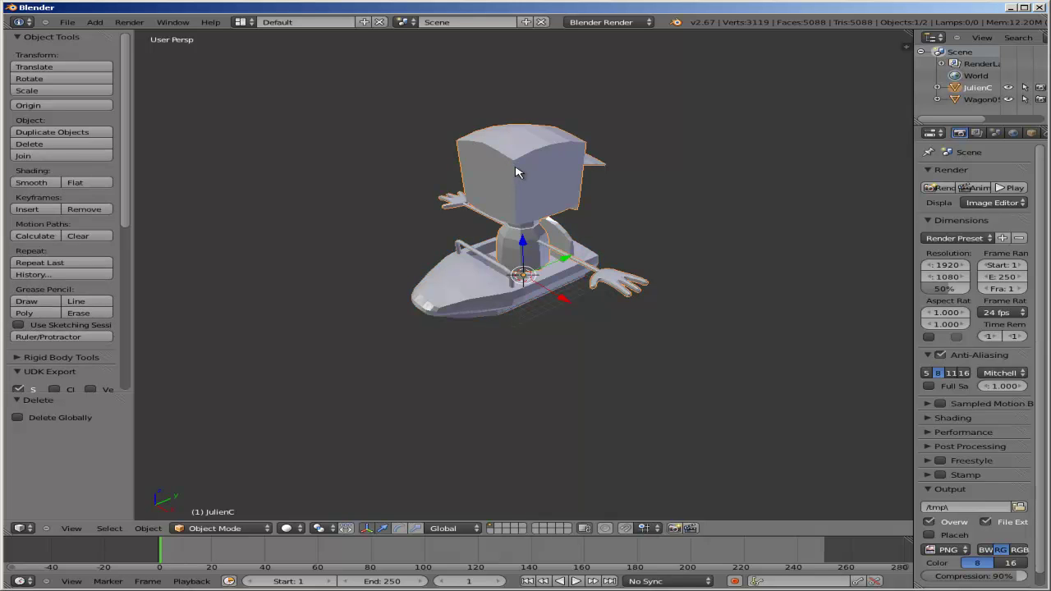